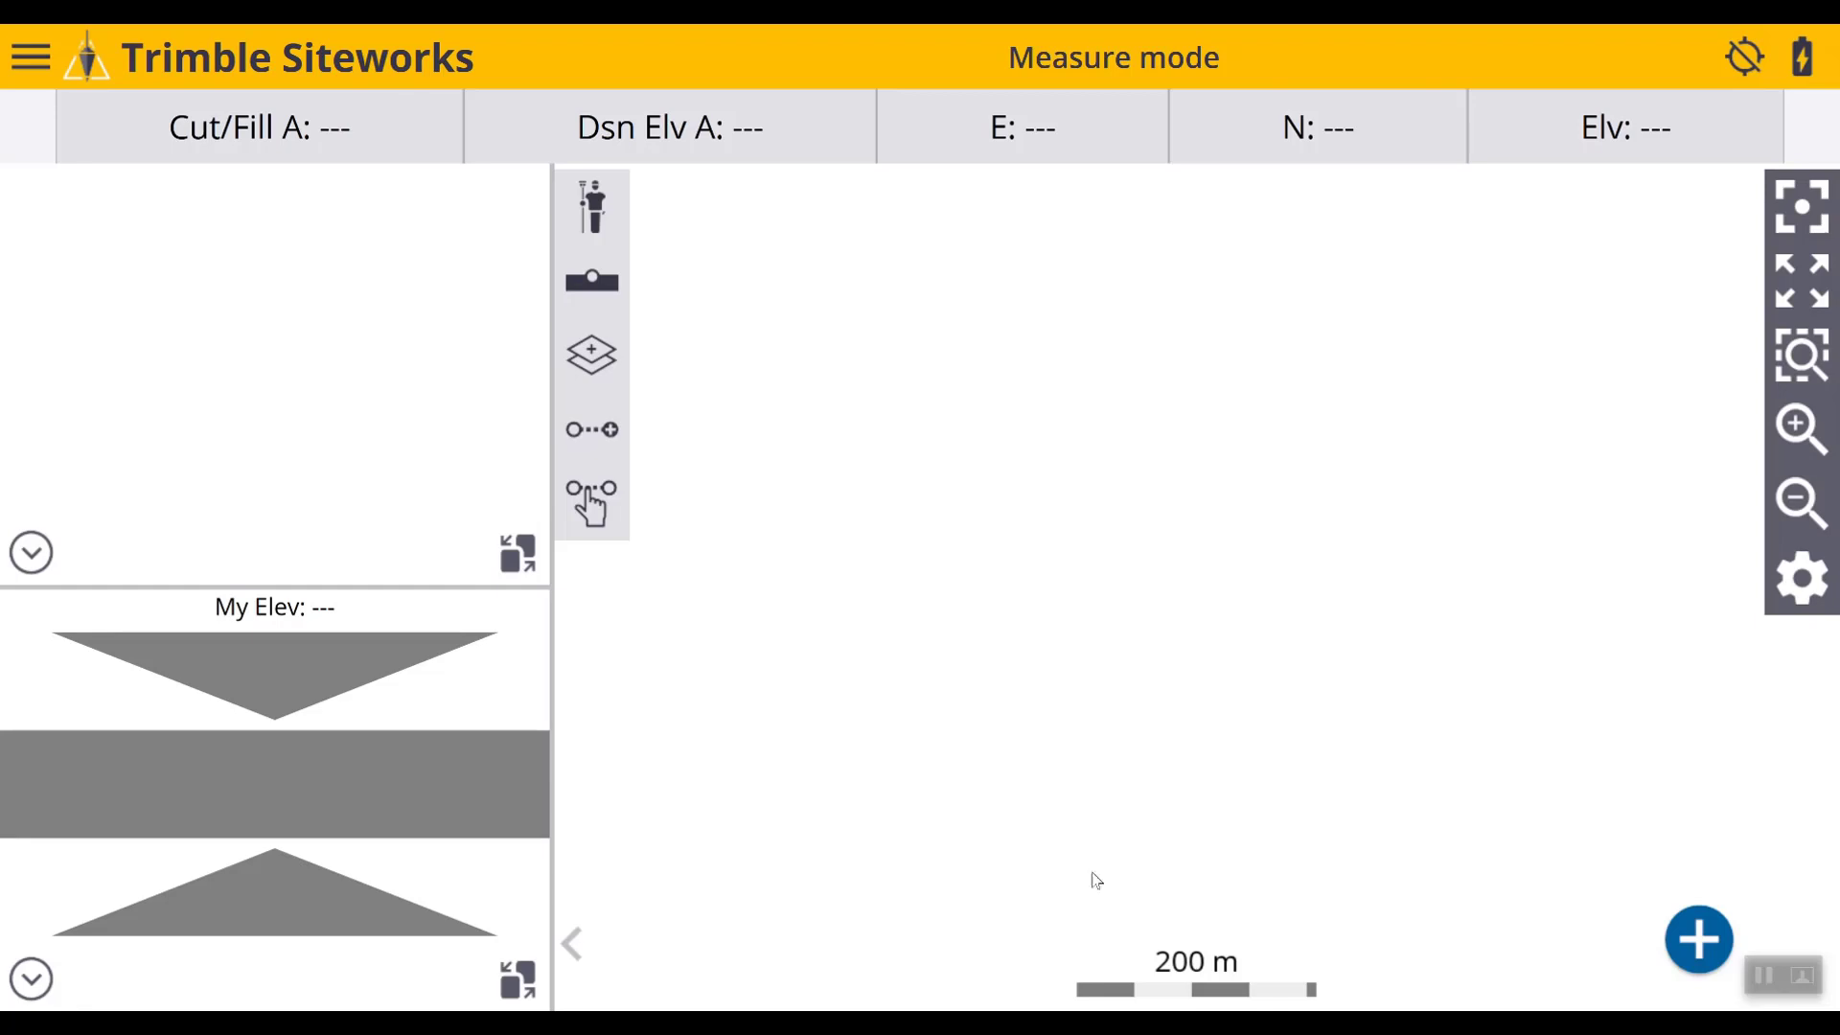
# Open Project Setup > Change Project from the main menu to choose a different project.
pyautogui.click(35, 65)
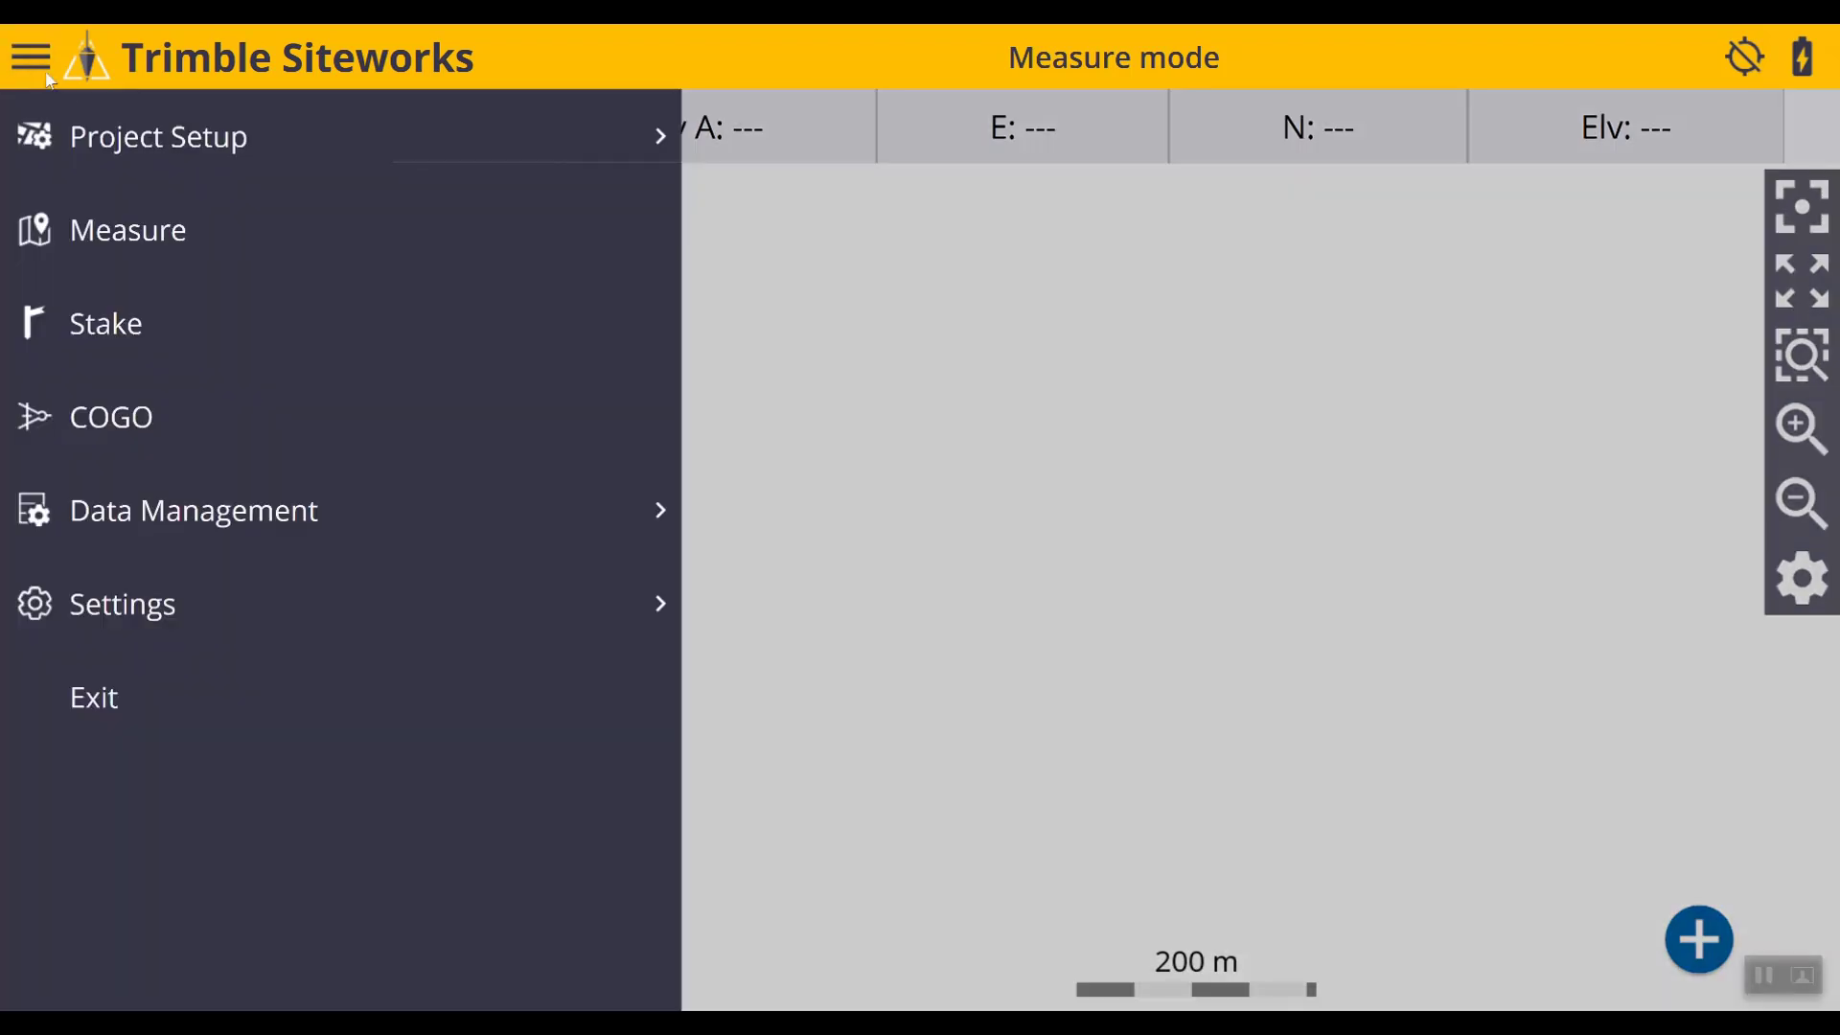
pyautogui.click(132, 144)
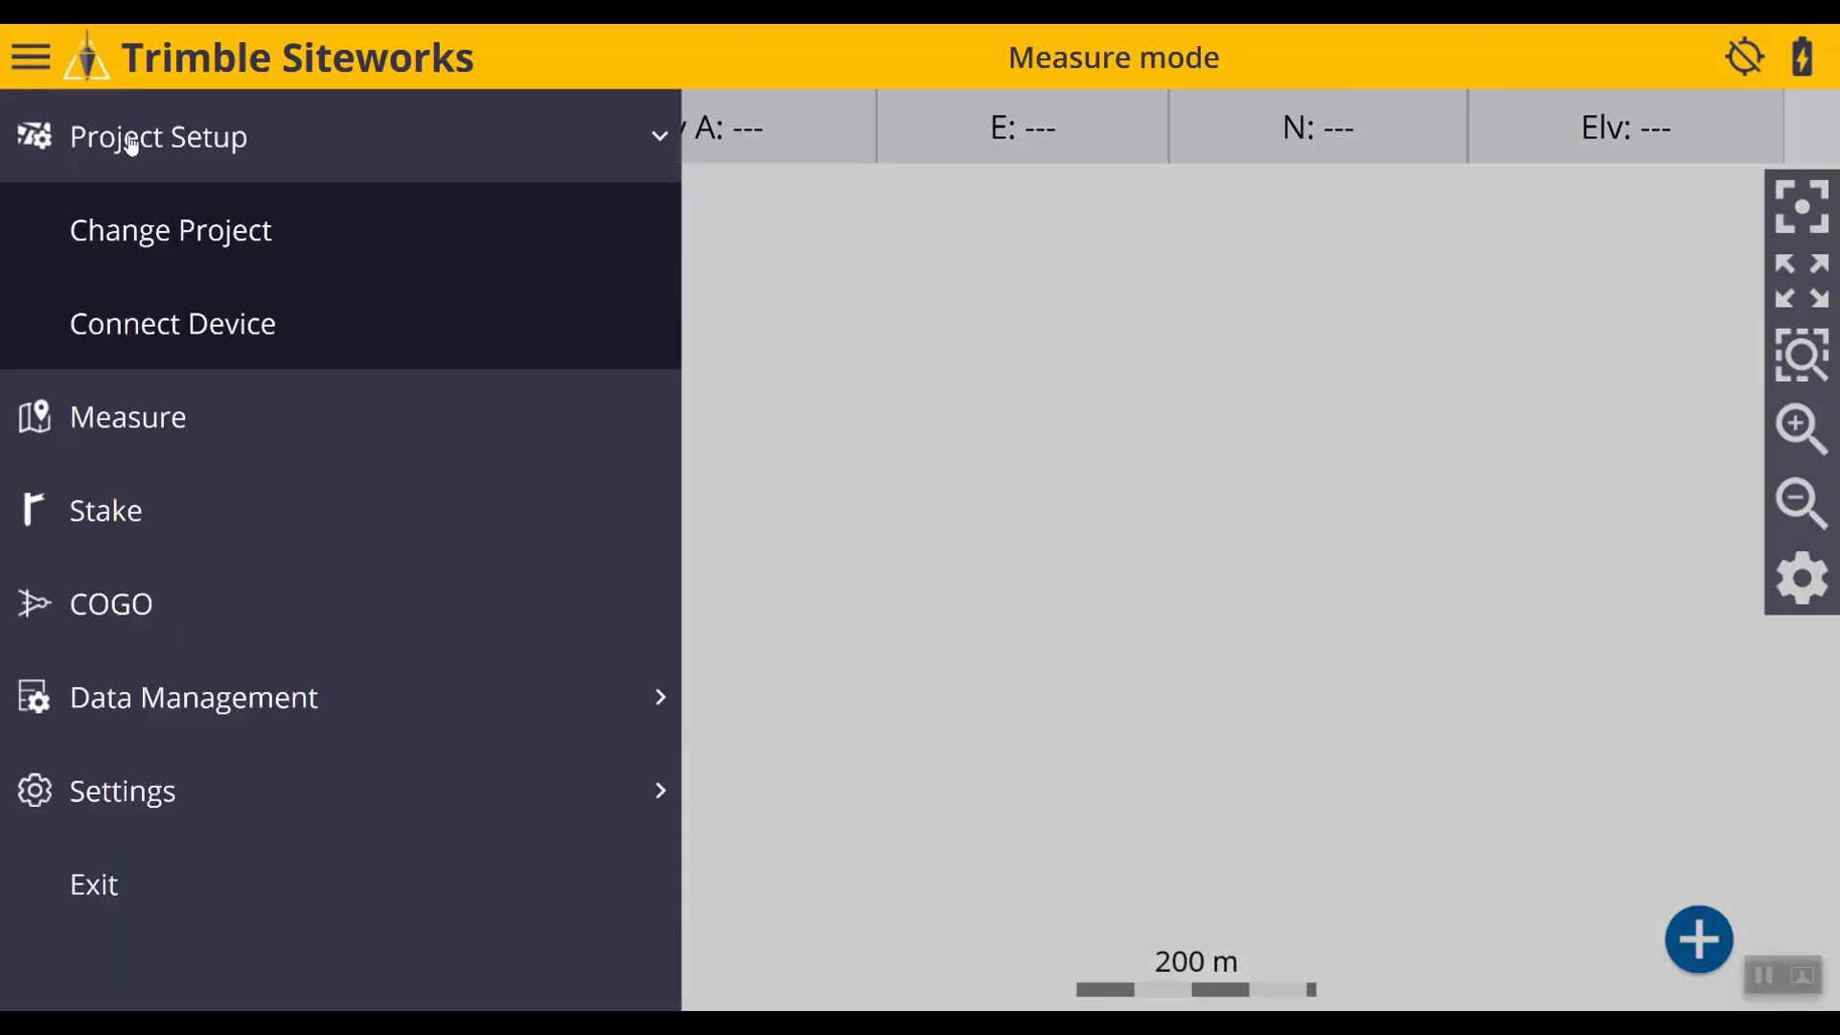
pyautogui.click(238, 248)
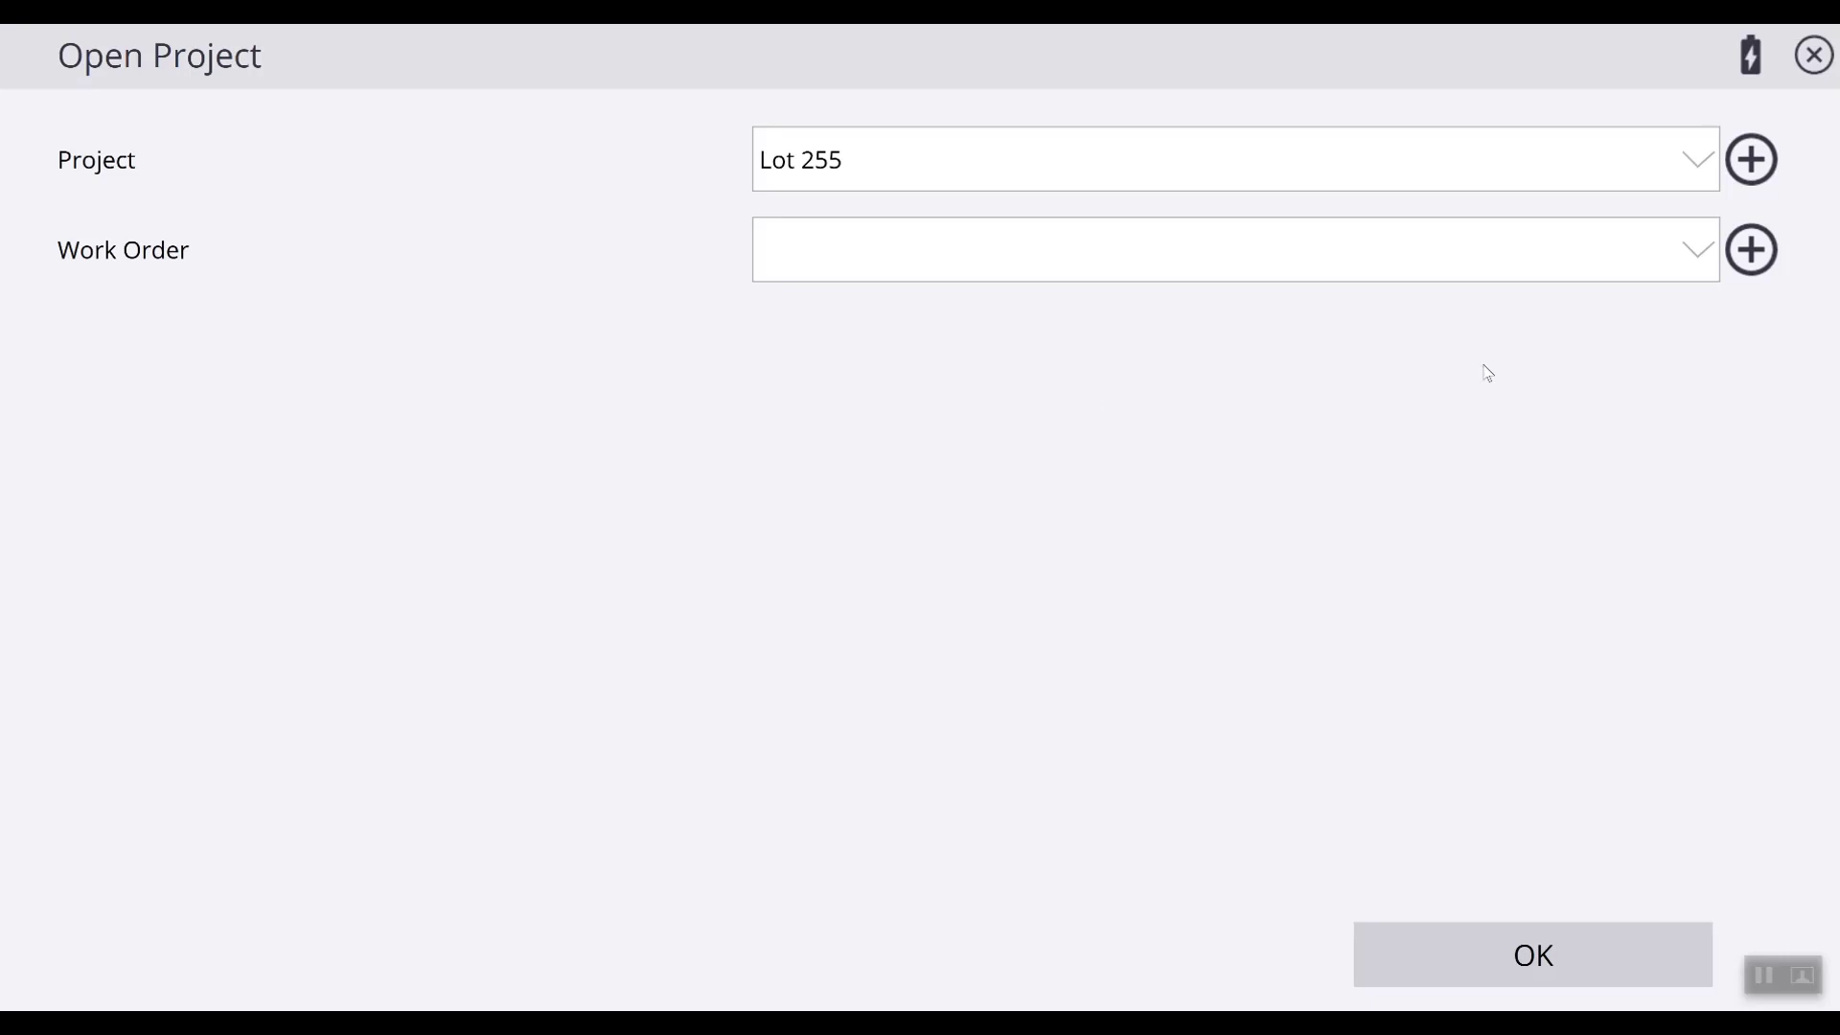
# Create a new project named 'Training House Pad' and continue to its creation options.
pyautogui.click(1752, 163)
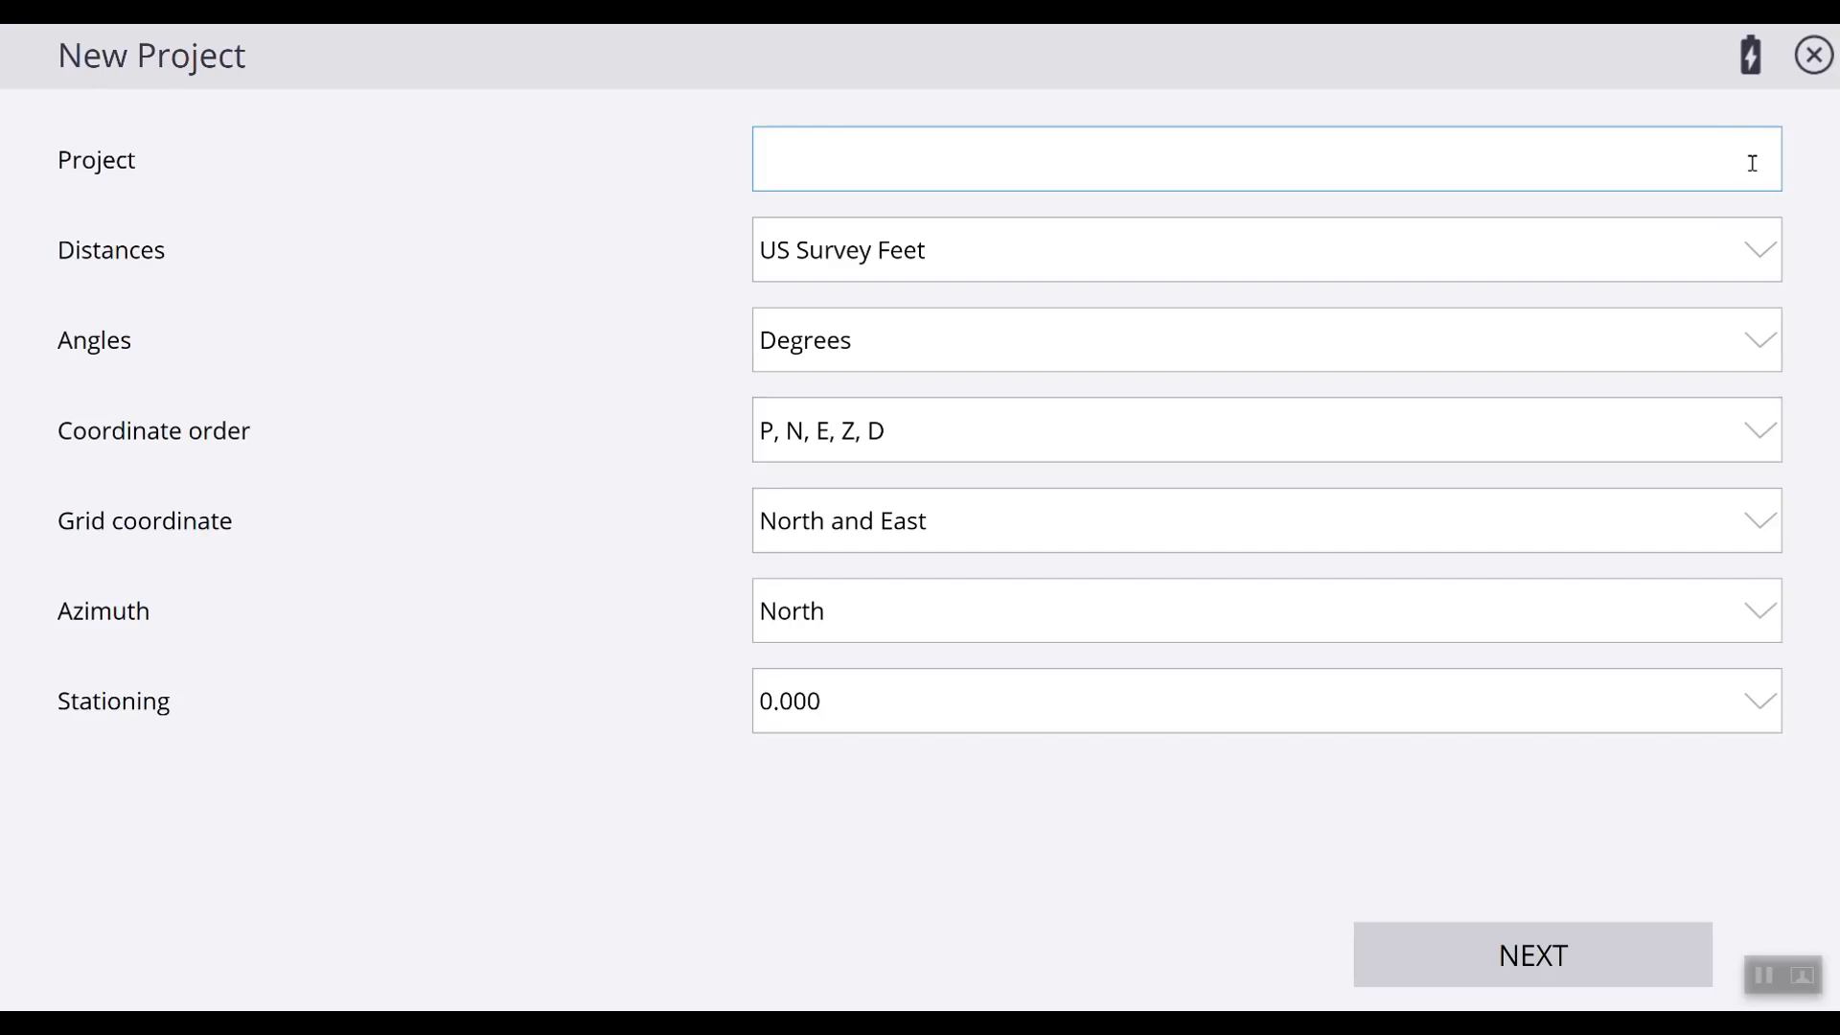
pyautogui.write('Training House Pad')
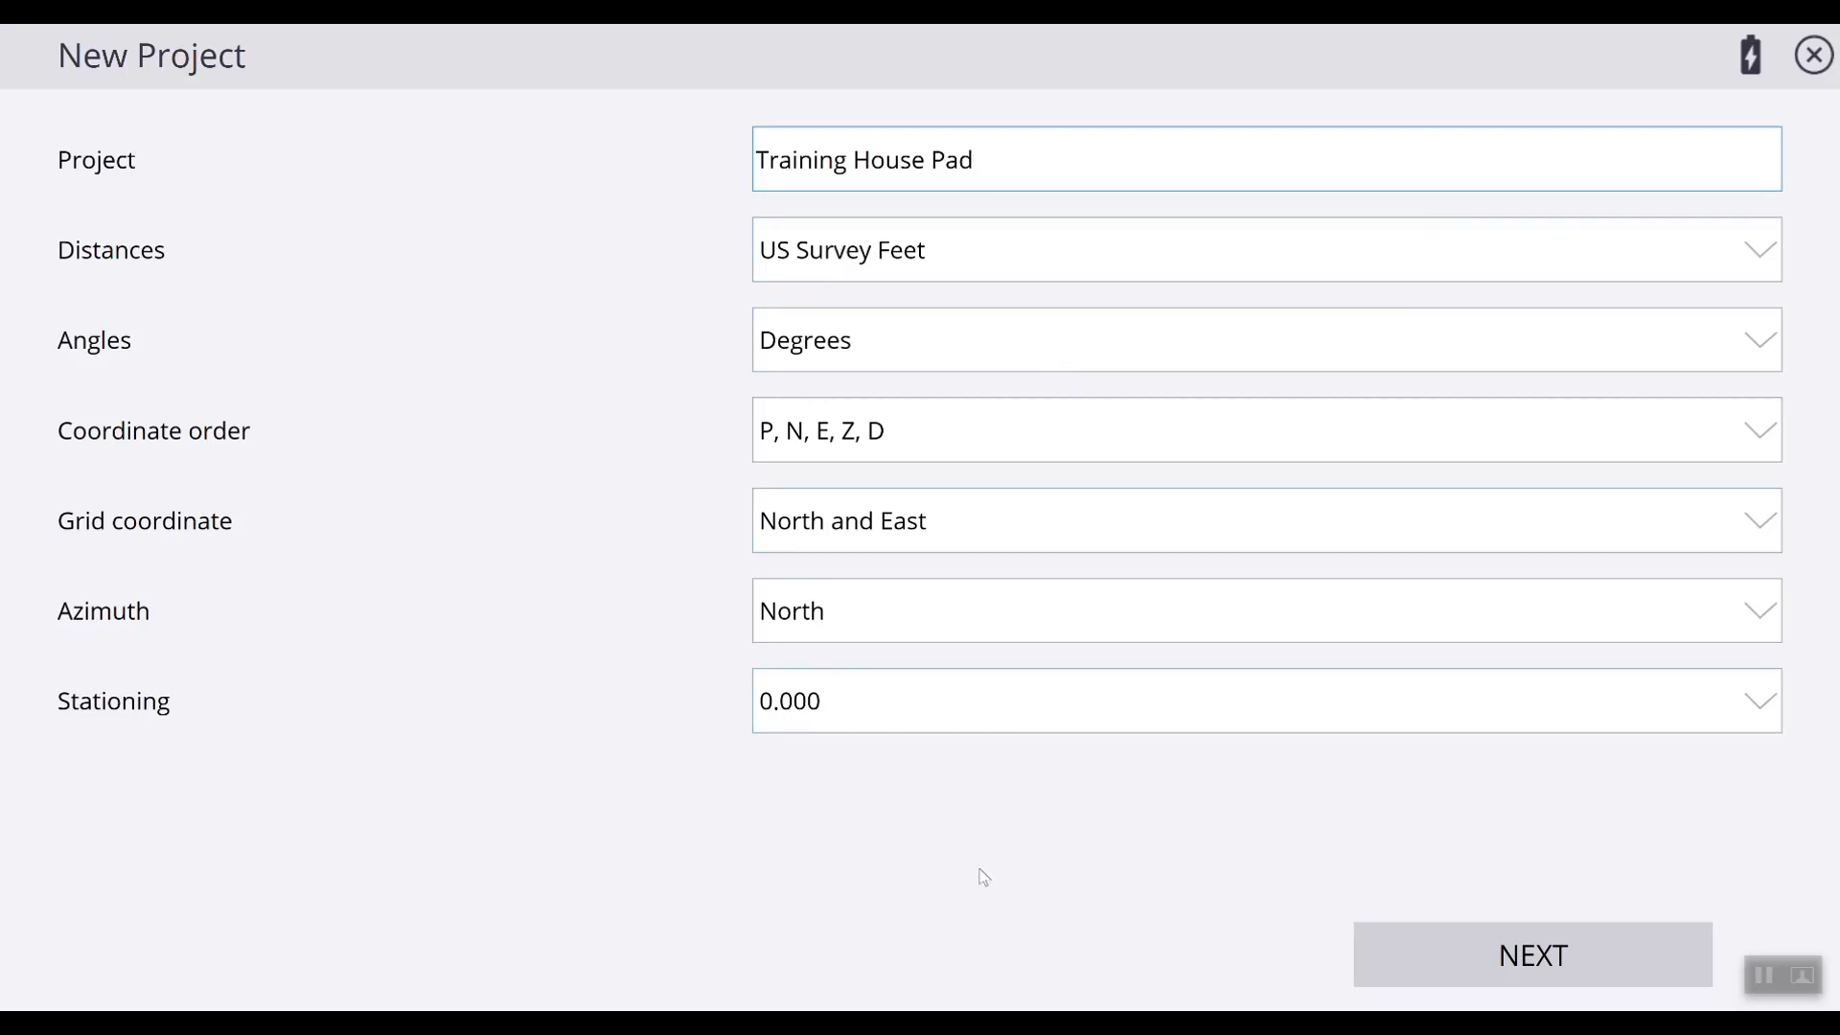
pyautogui.click(1519, 973)
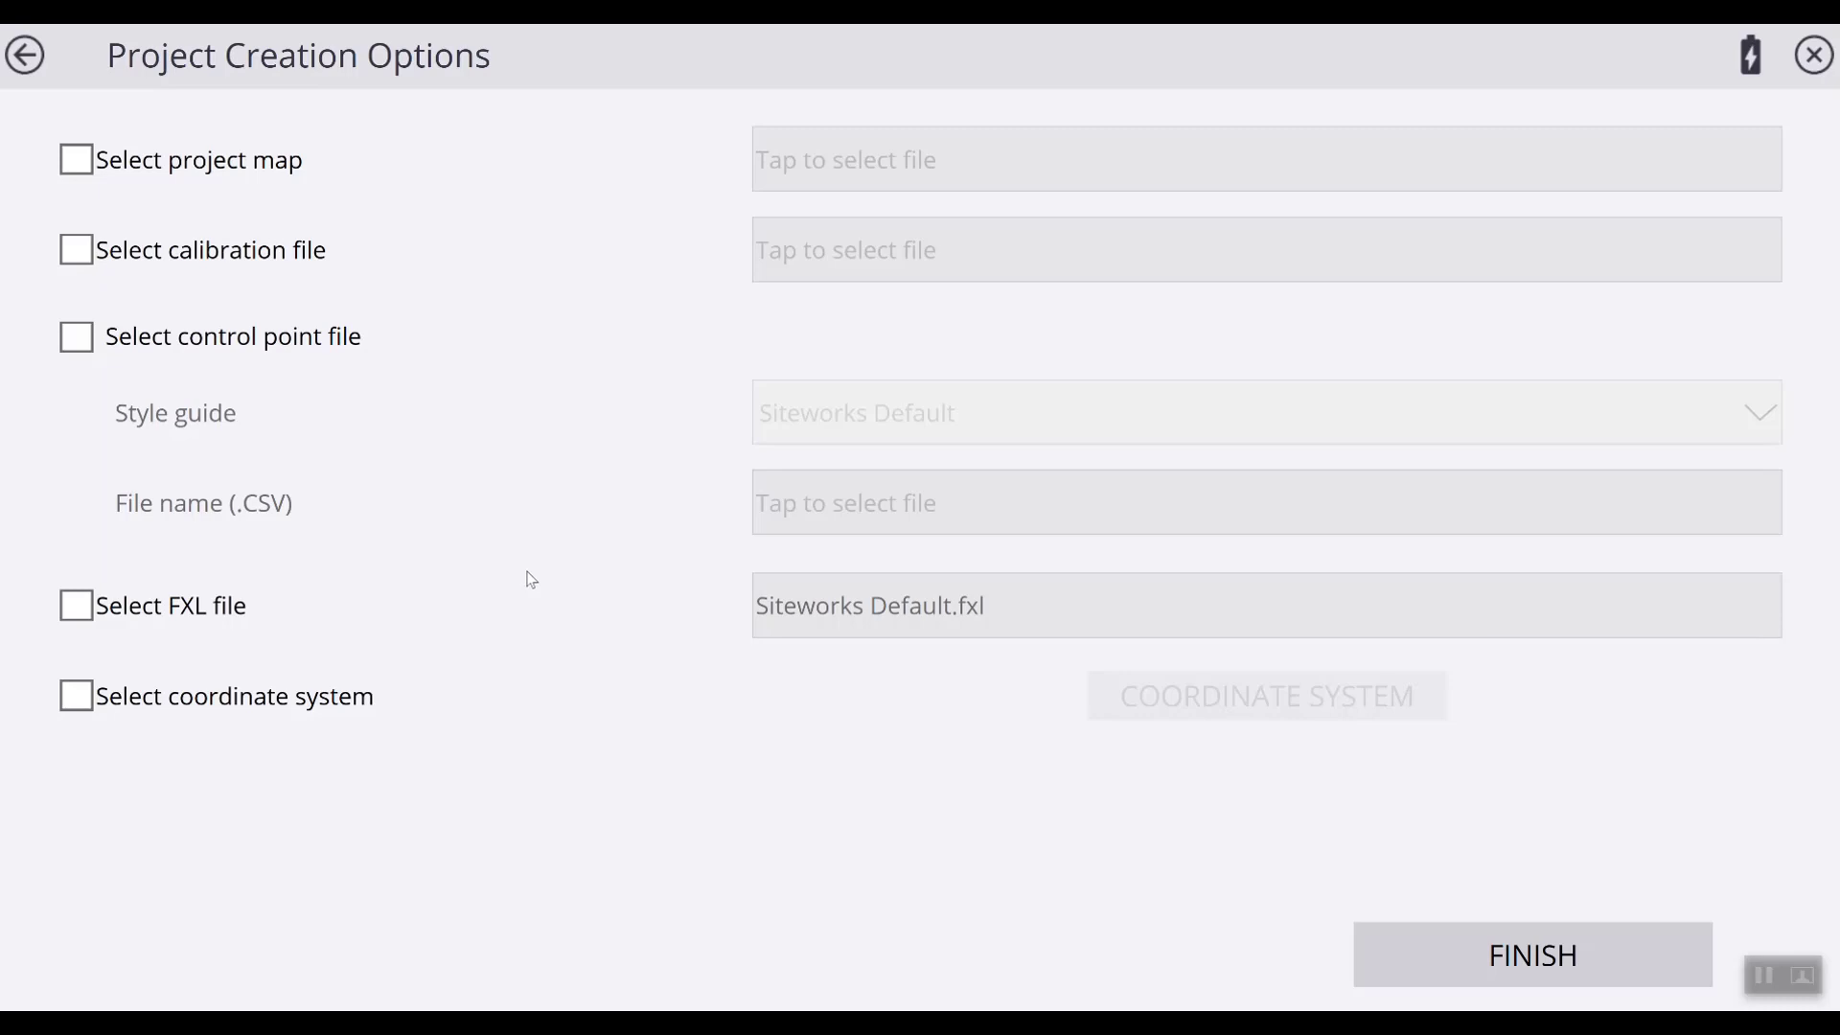
# Enable control point file import and browse for the control point CSV file.
pyautogui.click(86, 345)
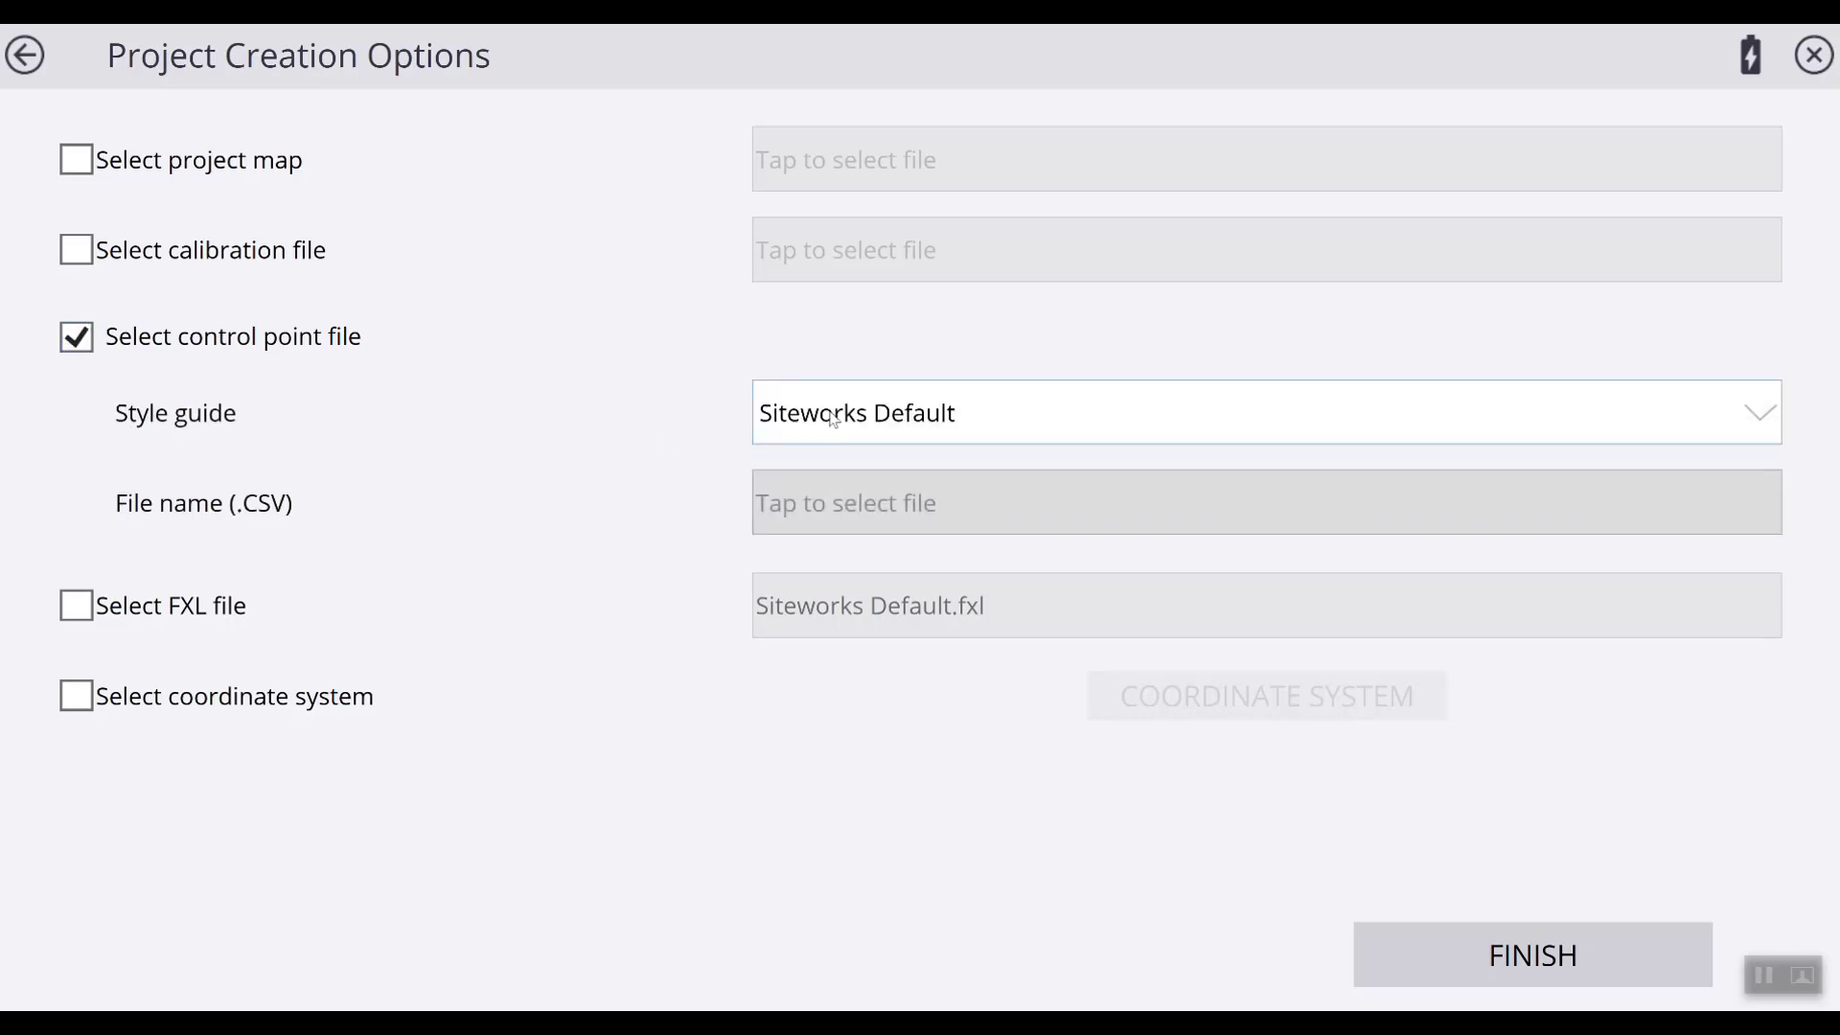
pyautogui.click(853, 506)
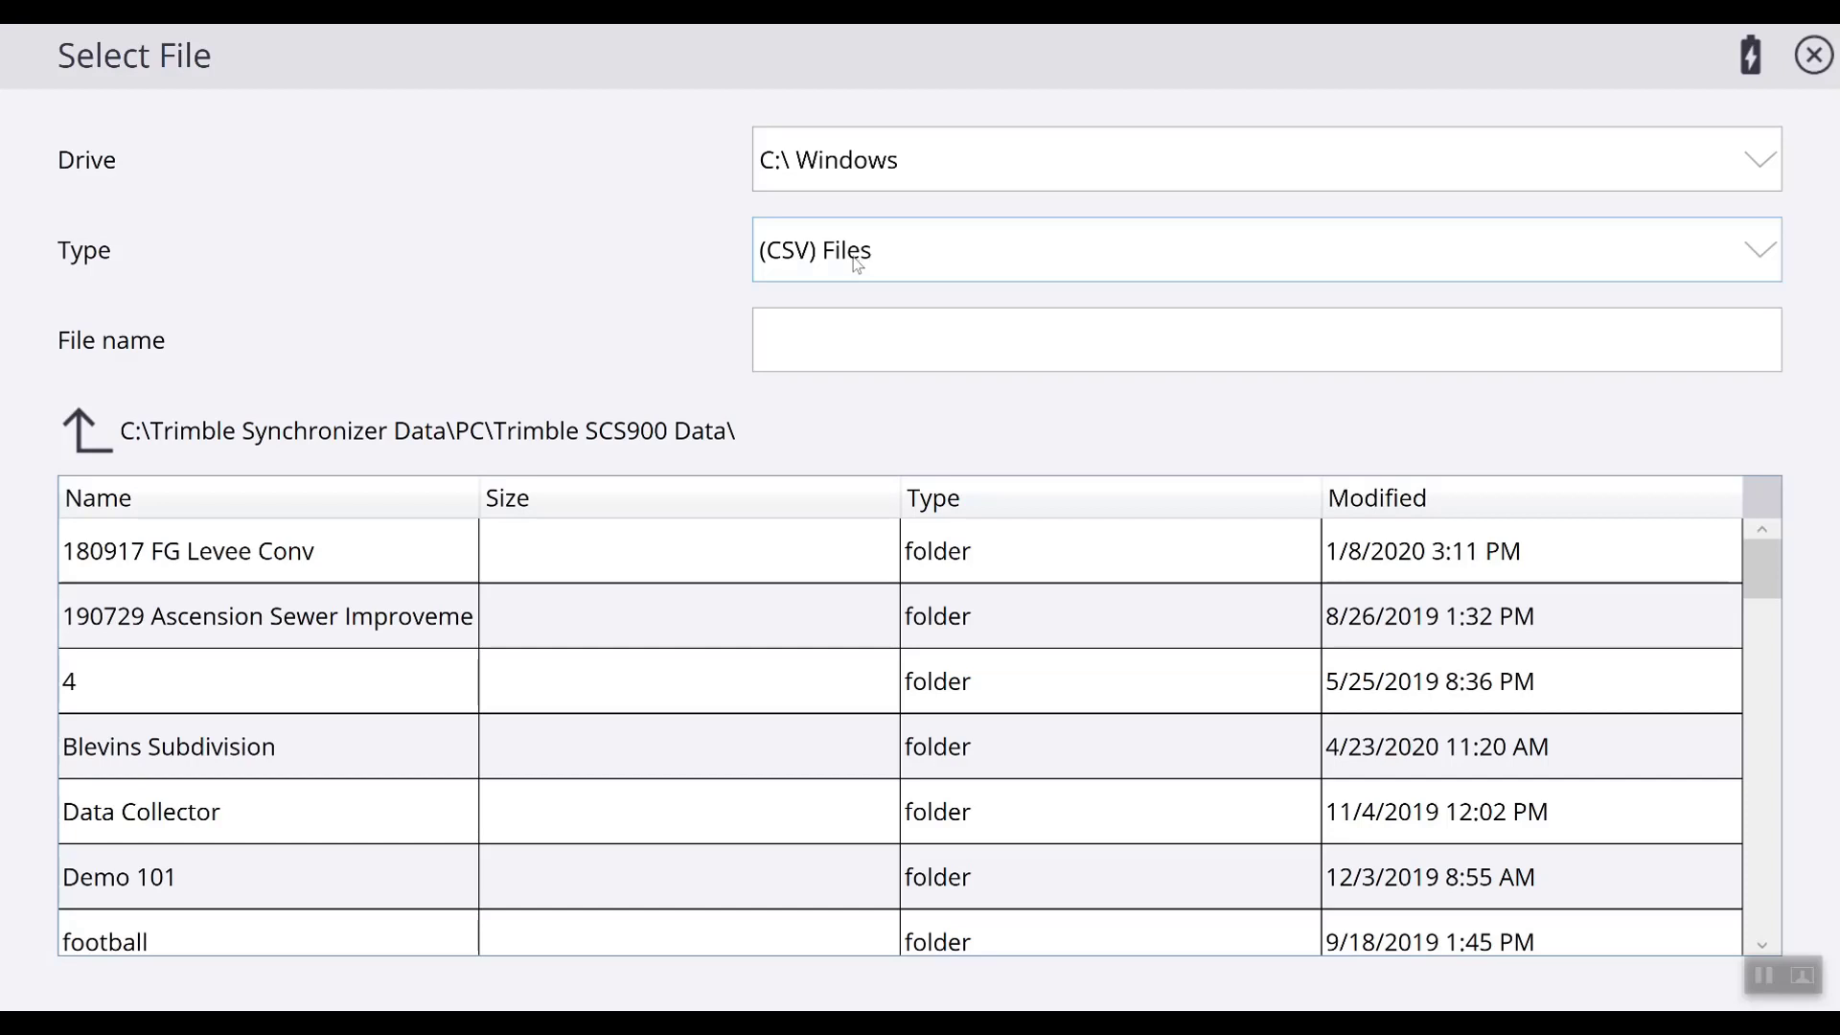
# Choose Training House Pad.field.csv from the D:\ USB DISK Training House Pad folder as the control point file.
pyautogui.click(1756, 163)
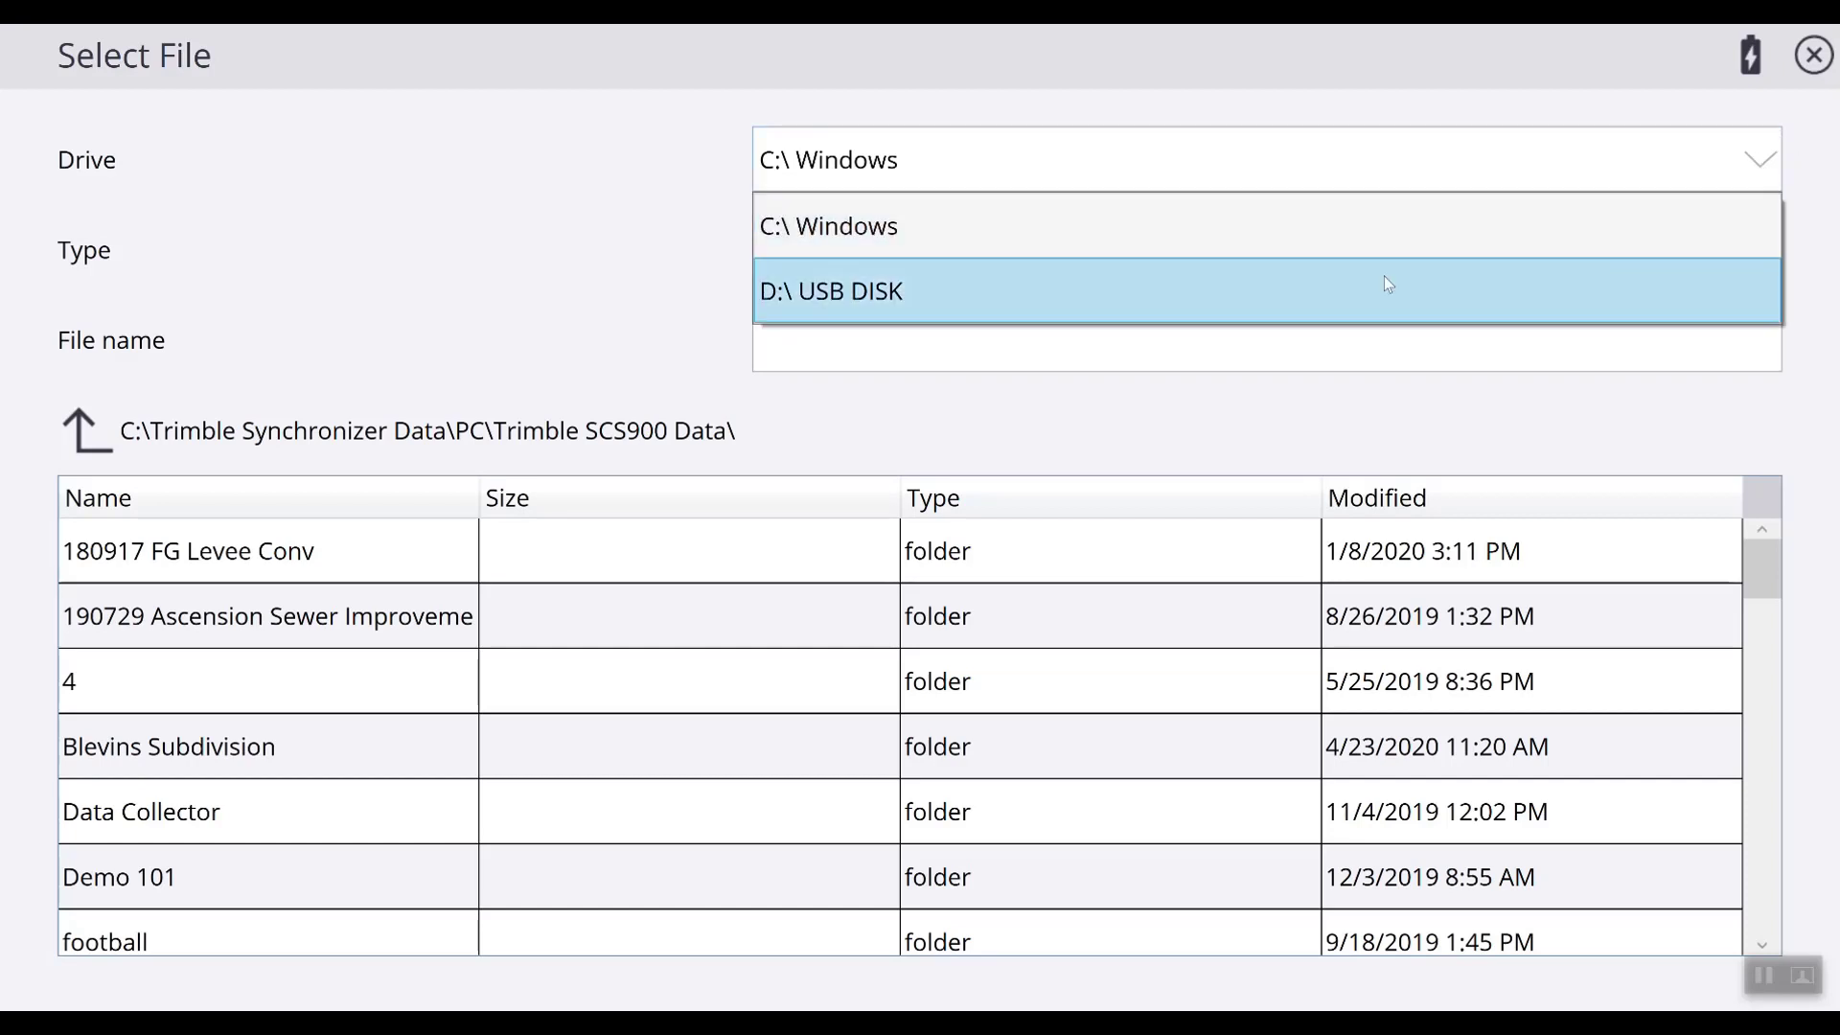
pyautogui.click(1043, 291)
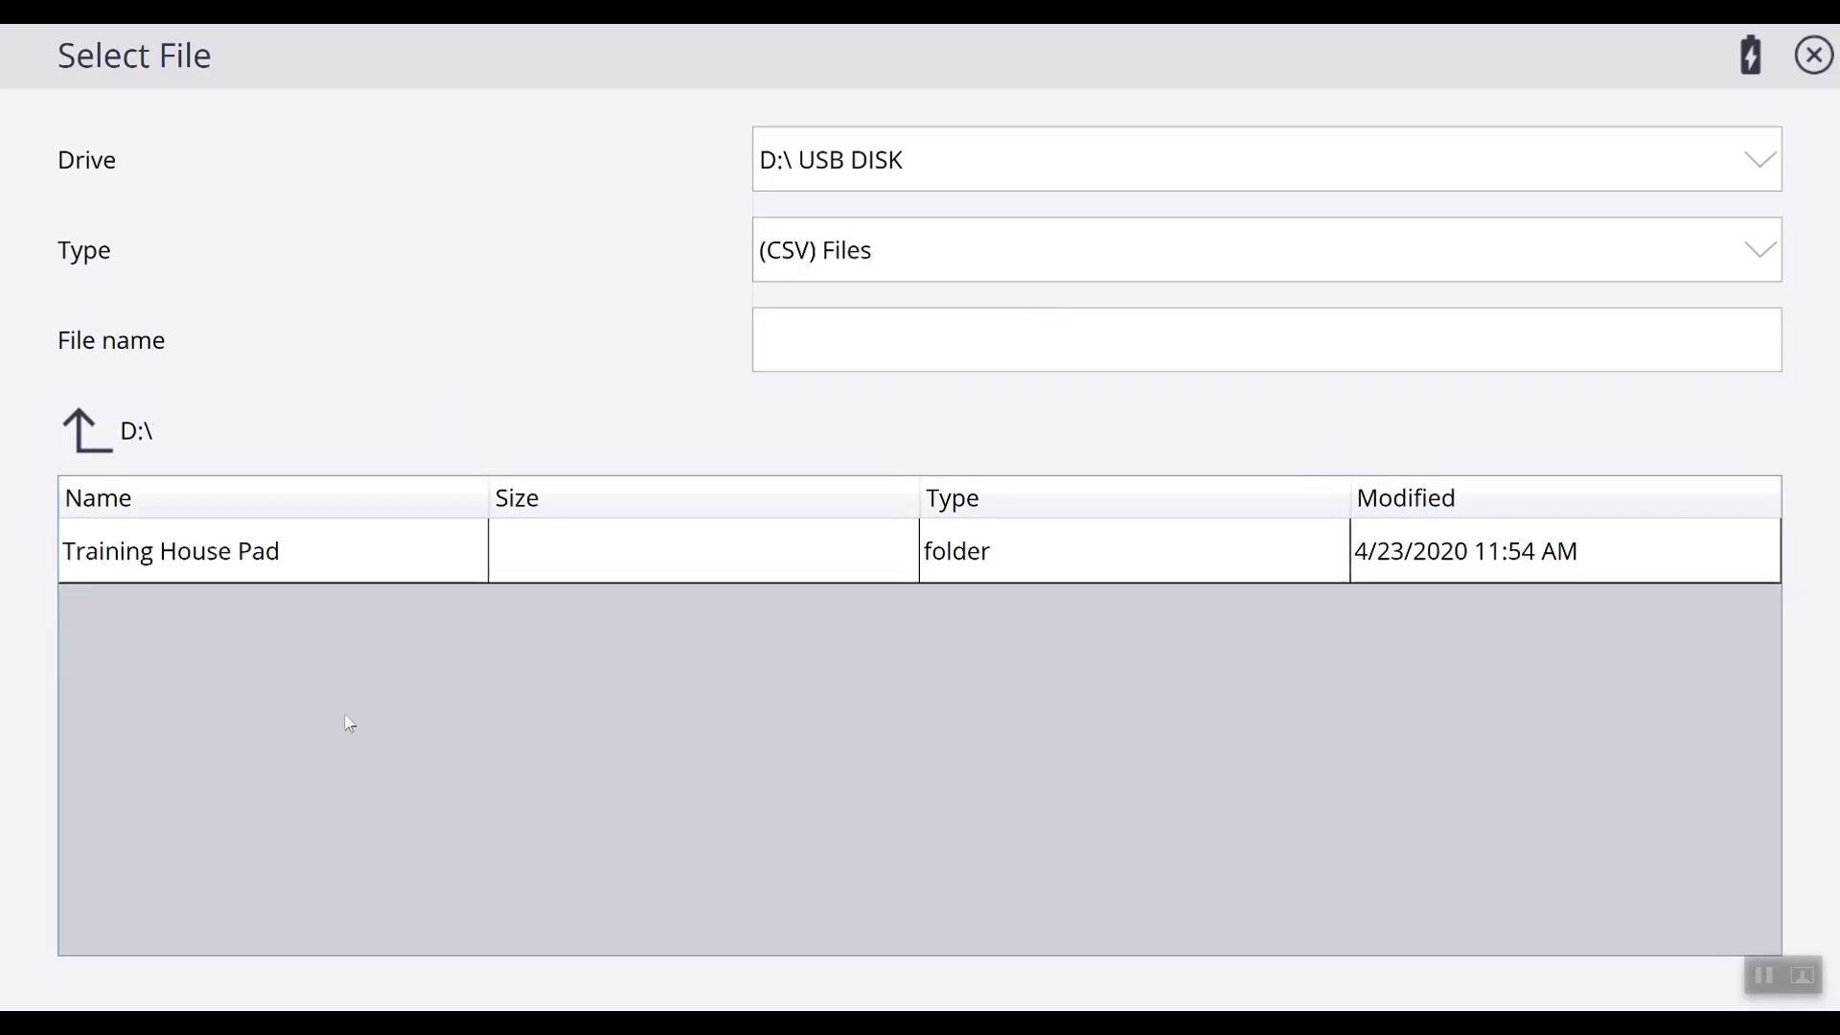
pyautogui.doubleClick(336, 566)
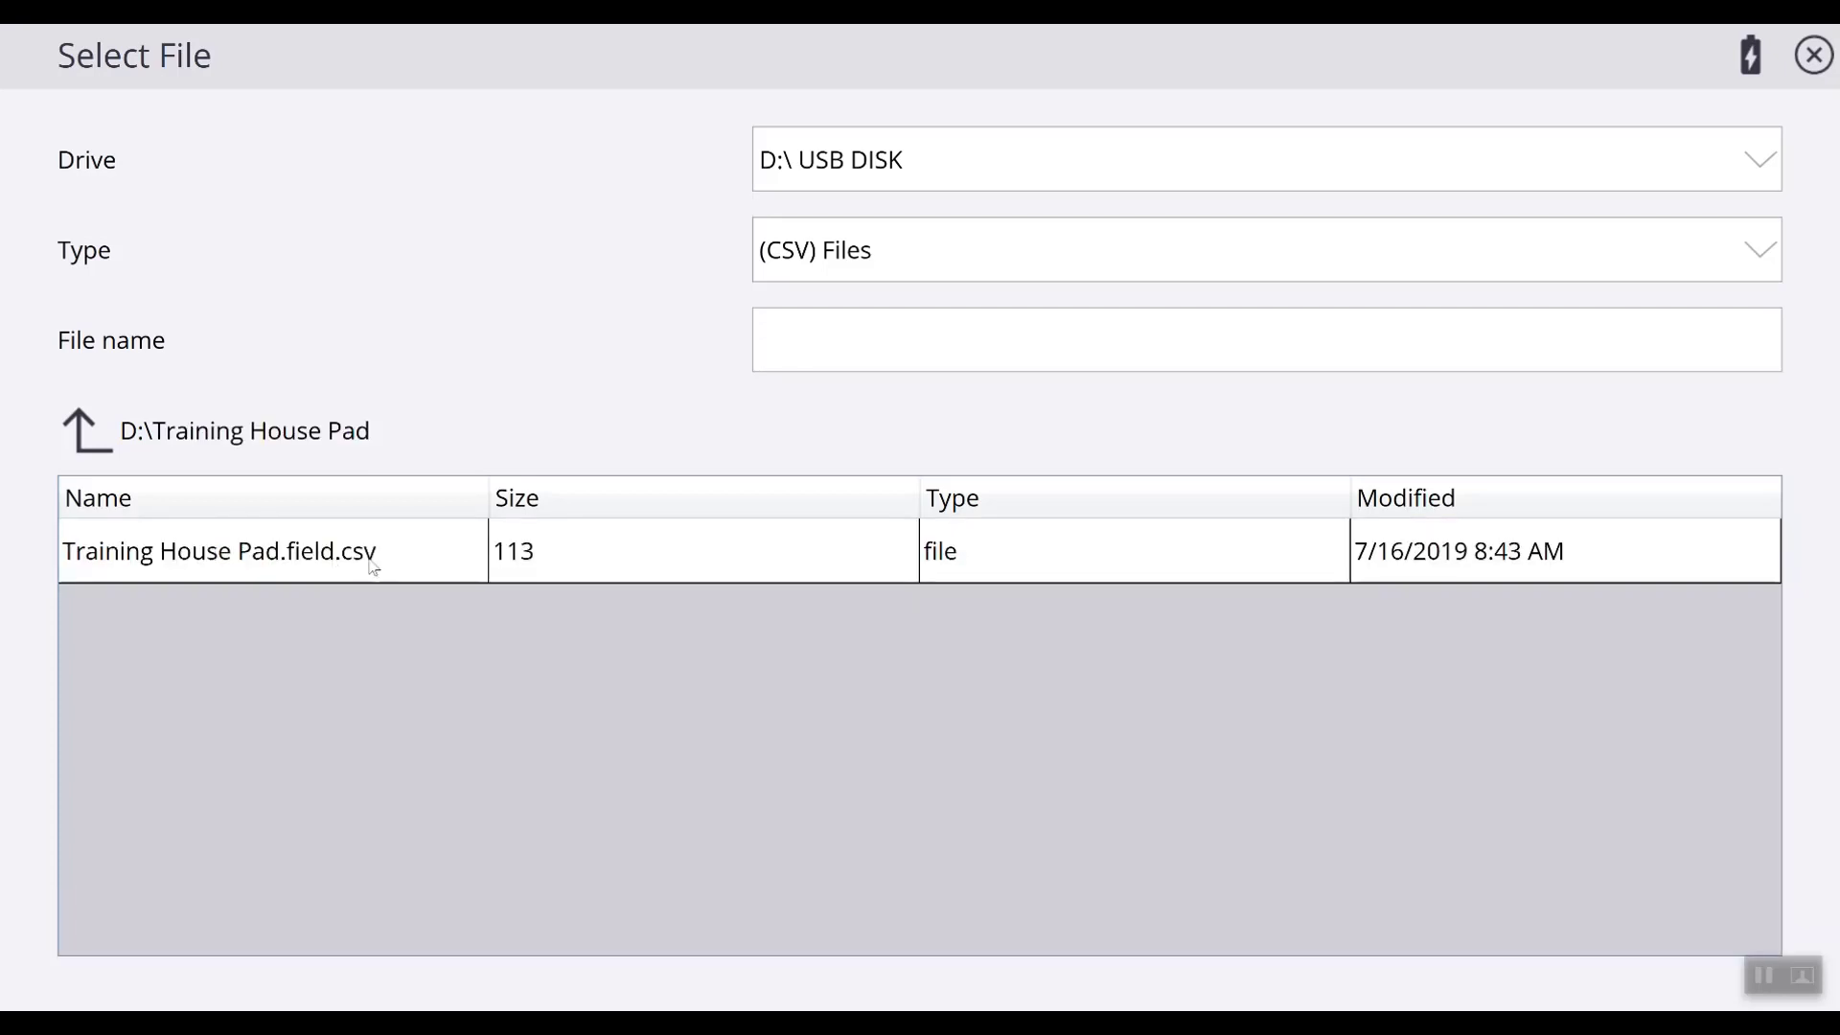
pyautogui.click(373, 569)
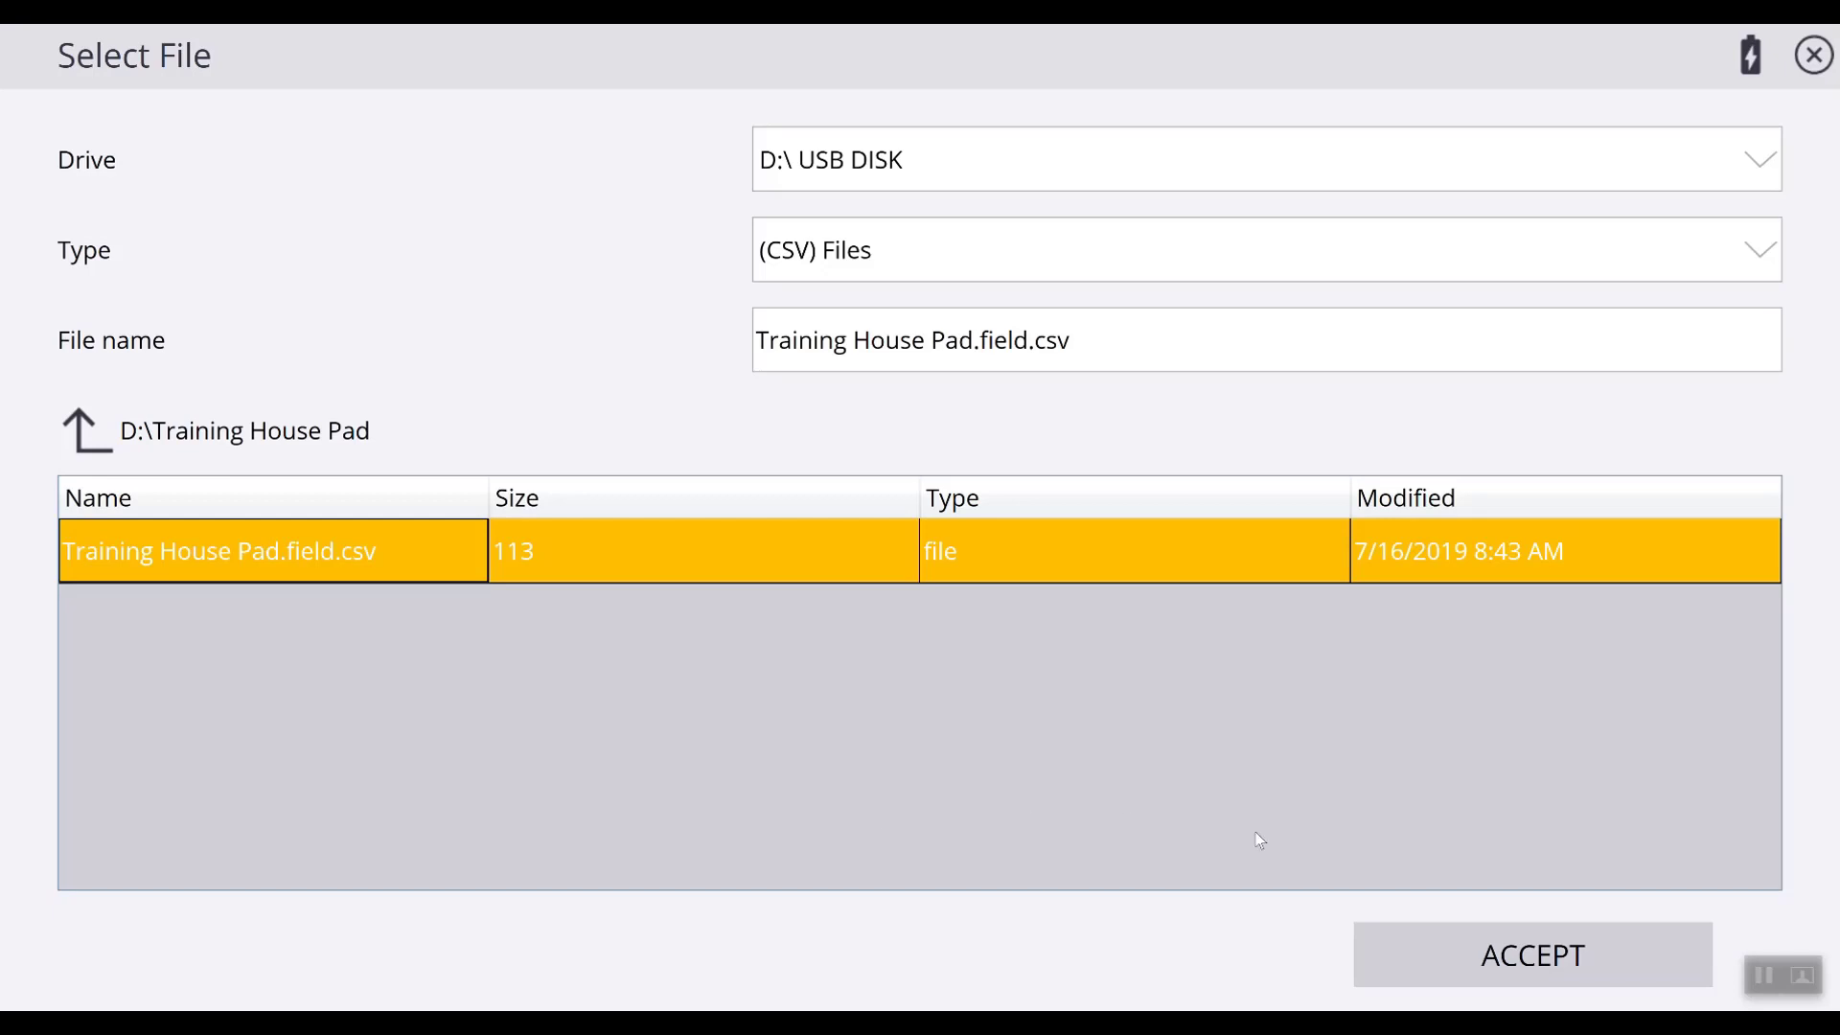
pyautogui.click(1491, 961)
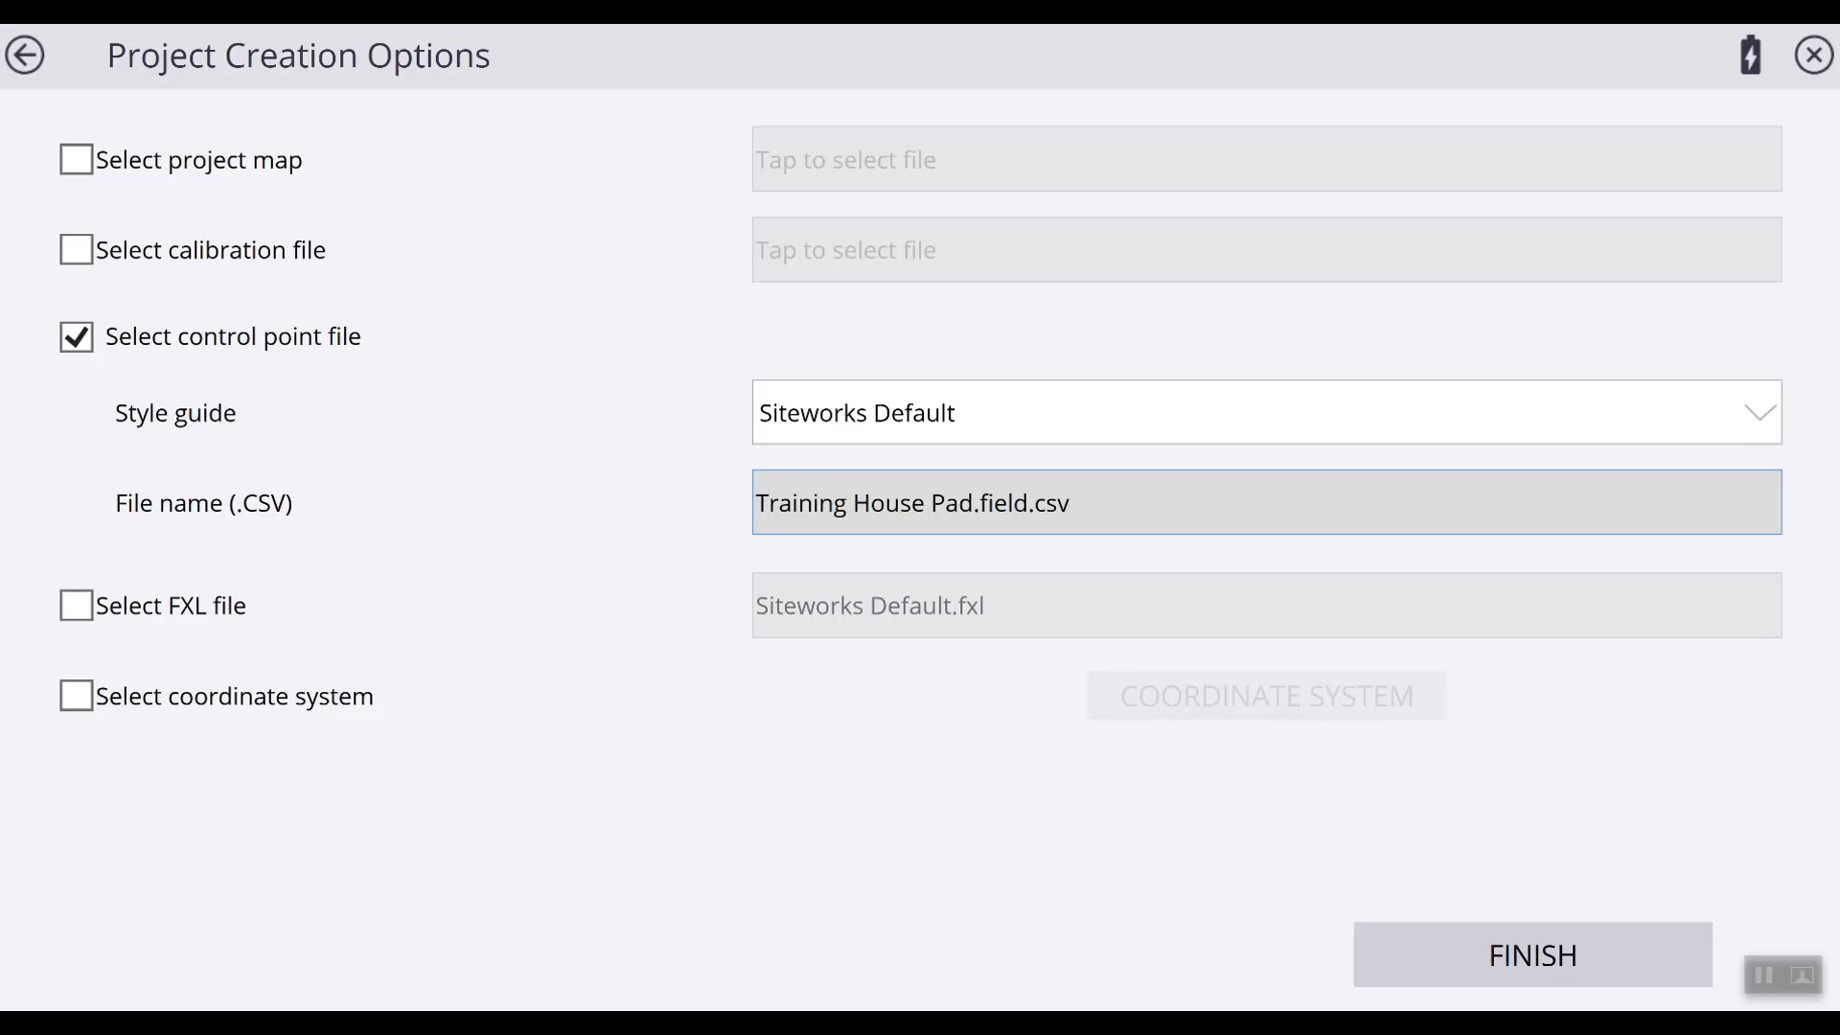
# Finish creating the Training House Pad project and begin a new work order.
pyautogui.click(1503, 956)
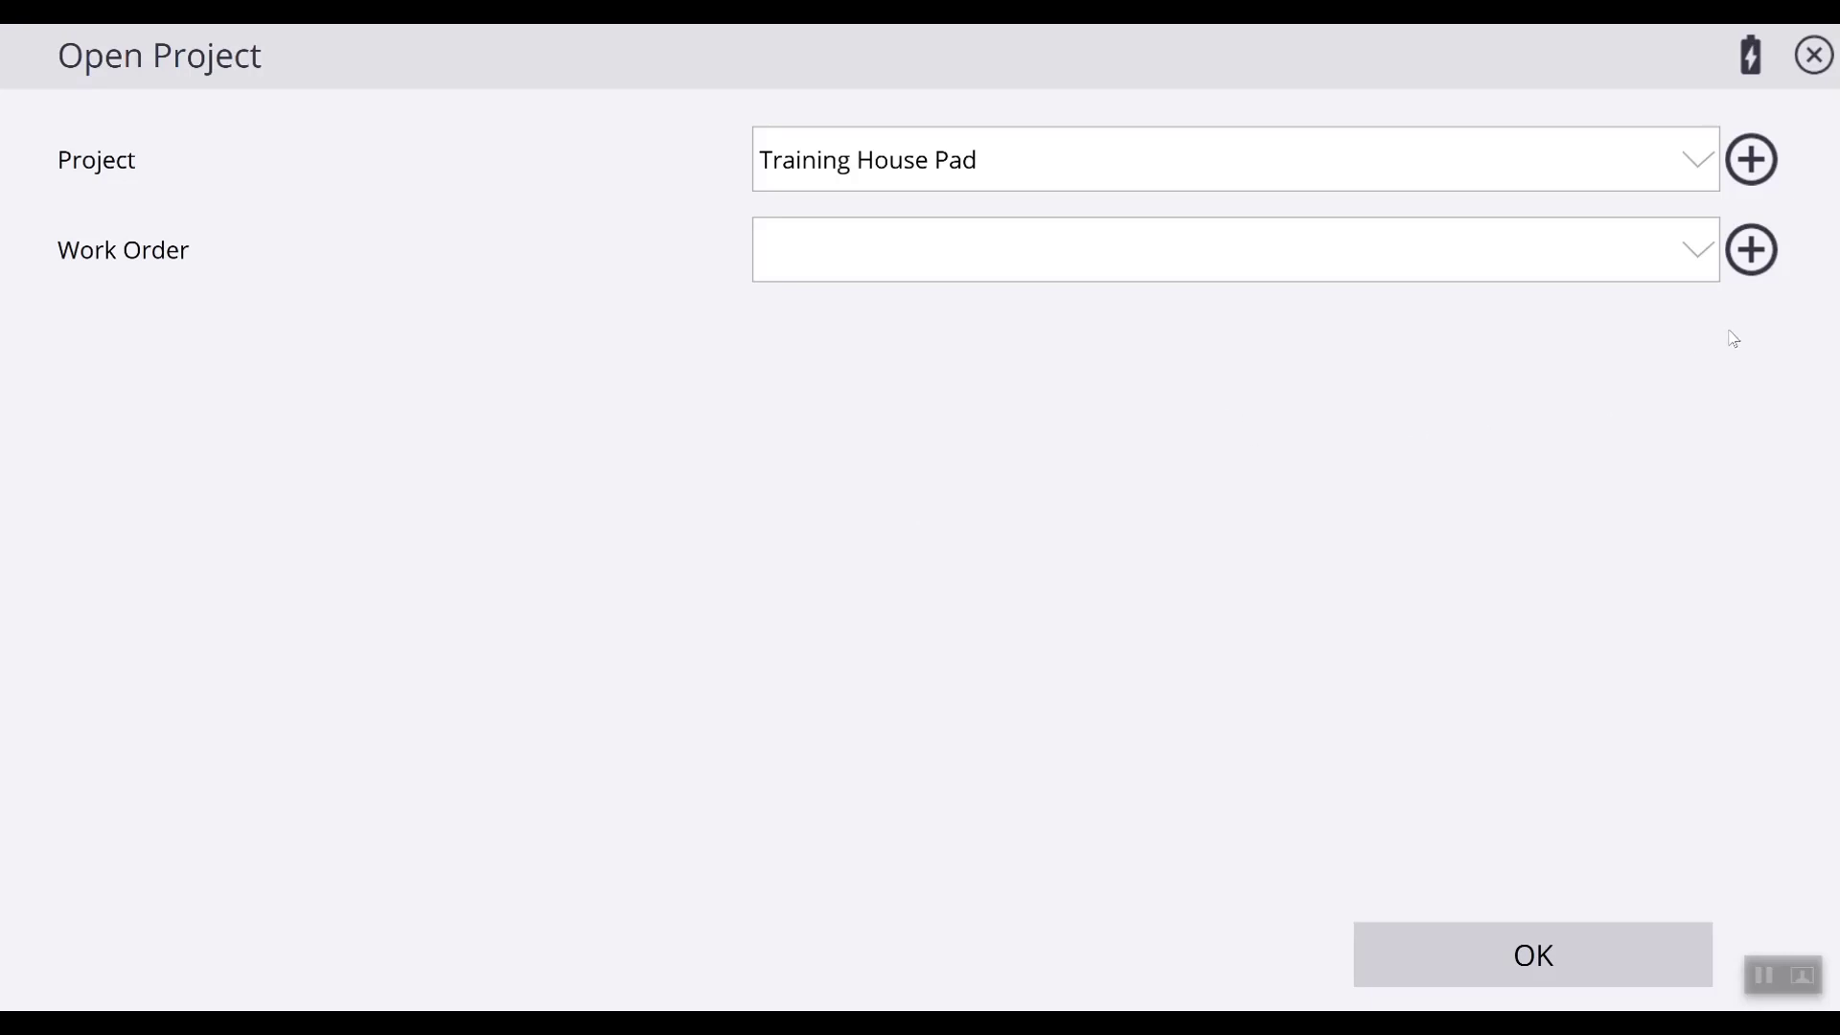
pyautogui.click(1751, 253)
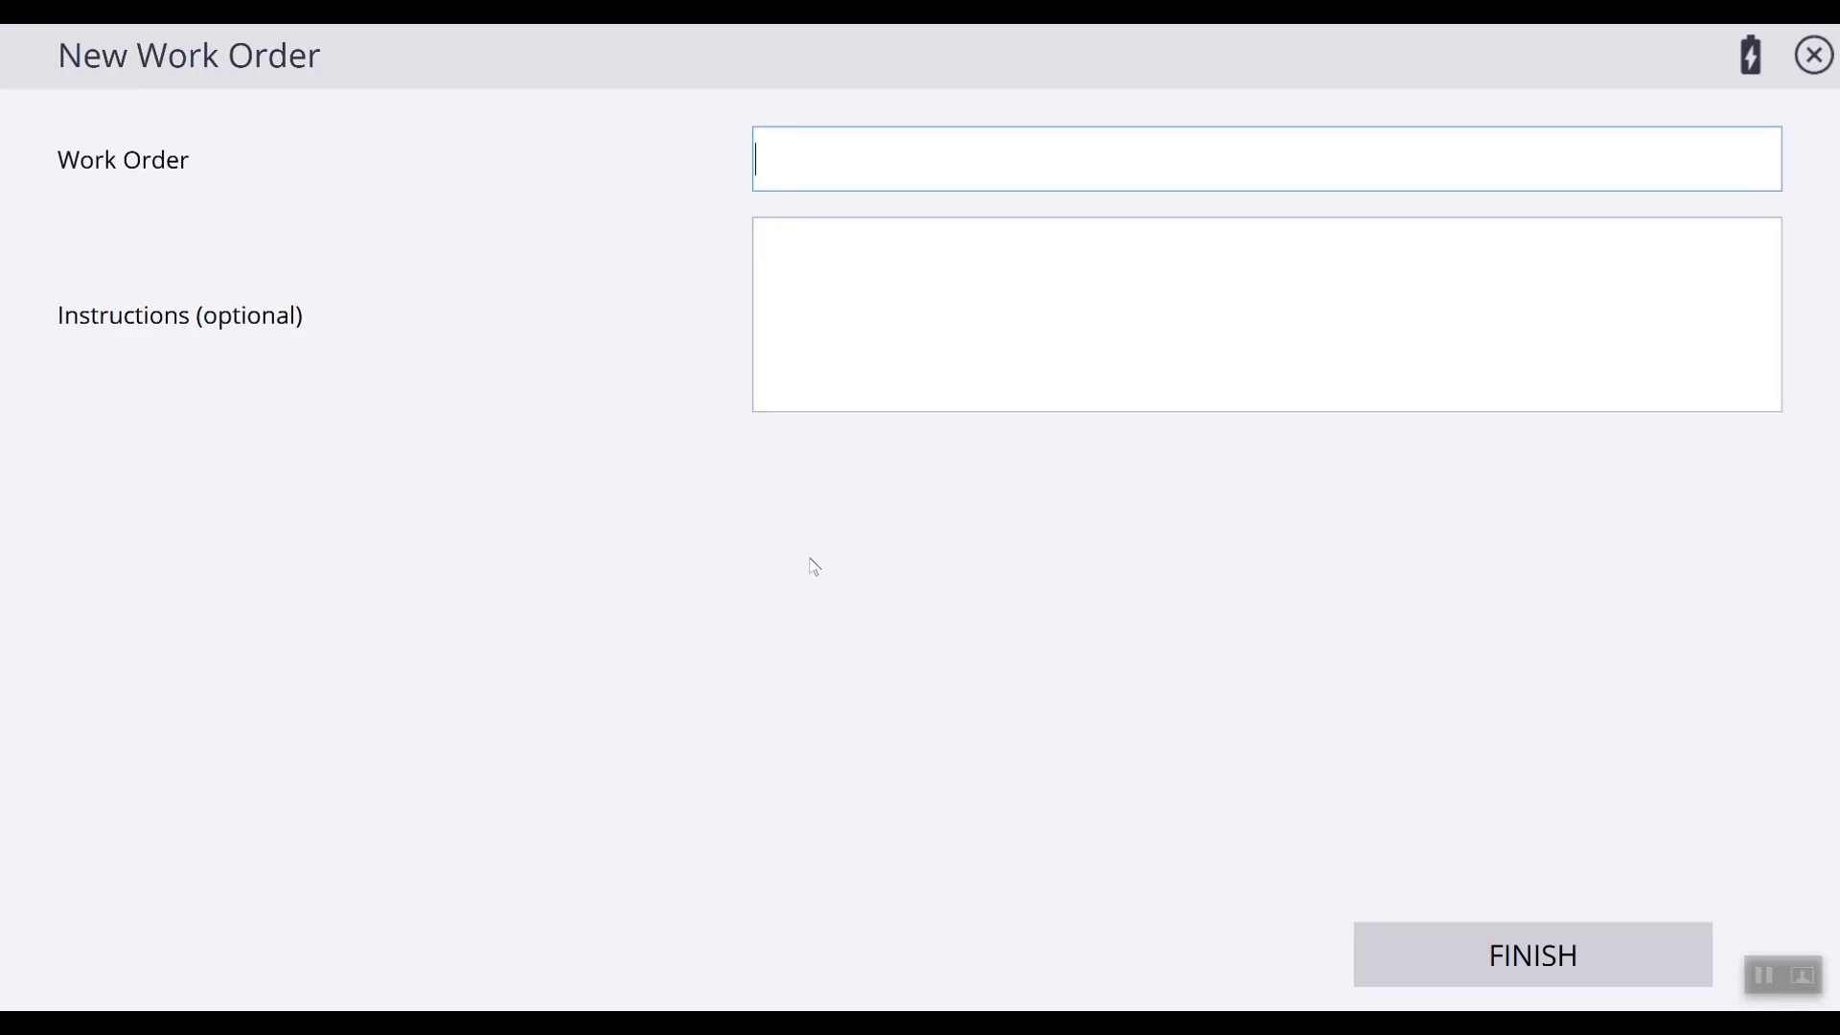
# Save a work order named 'Training House Pad' and begin a new design.
pyautogui.write('Training House Pad')
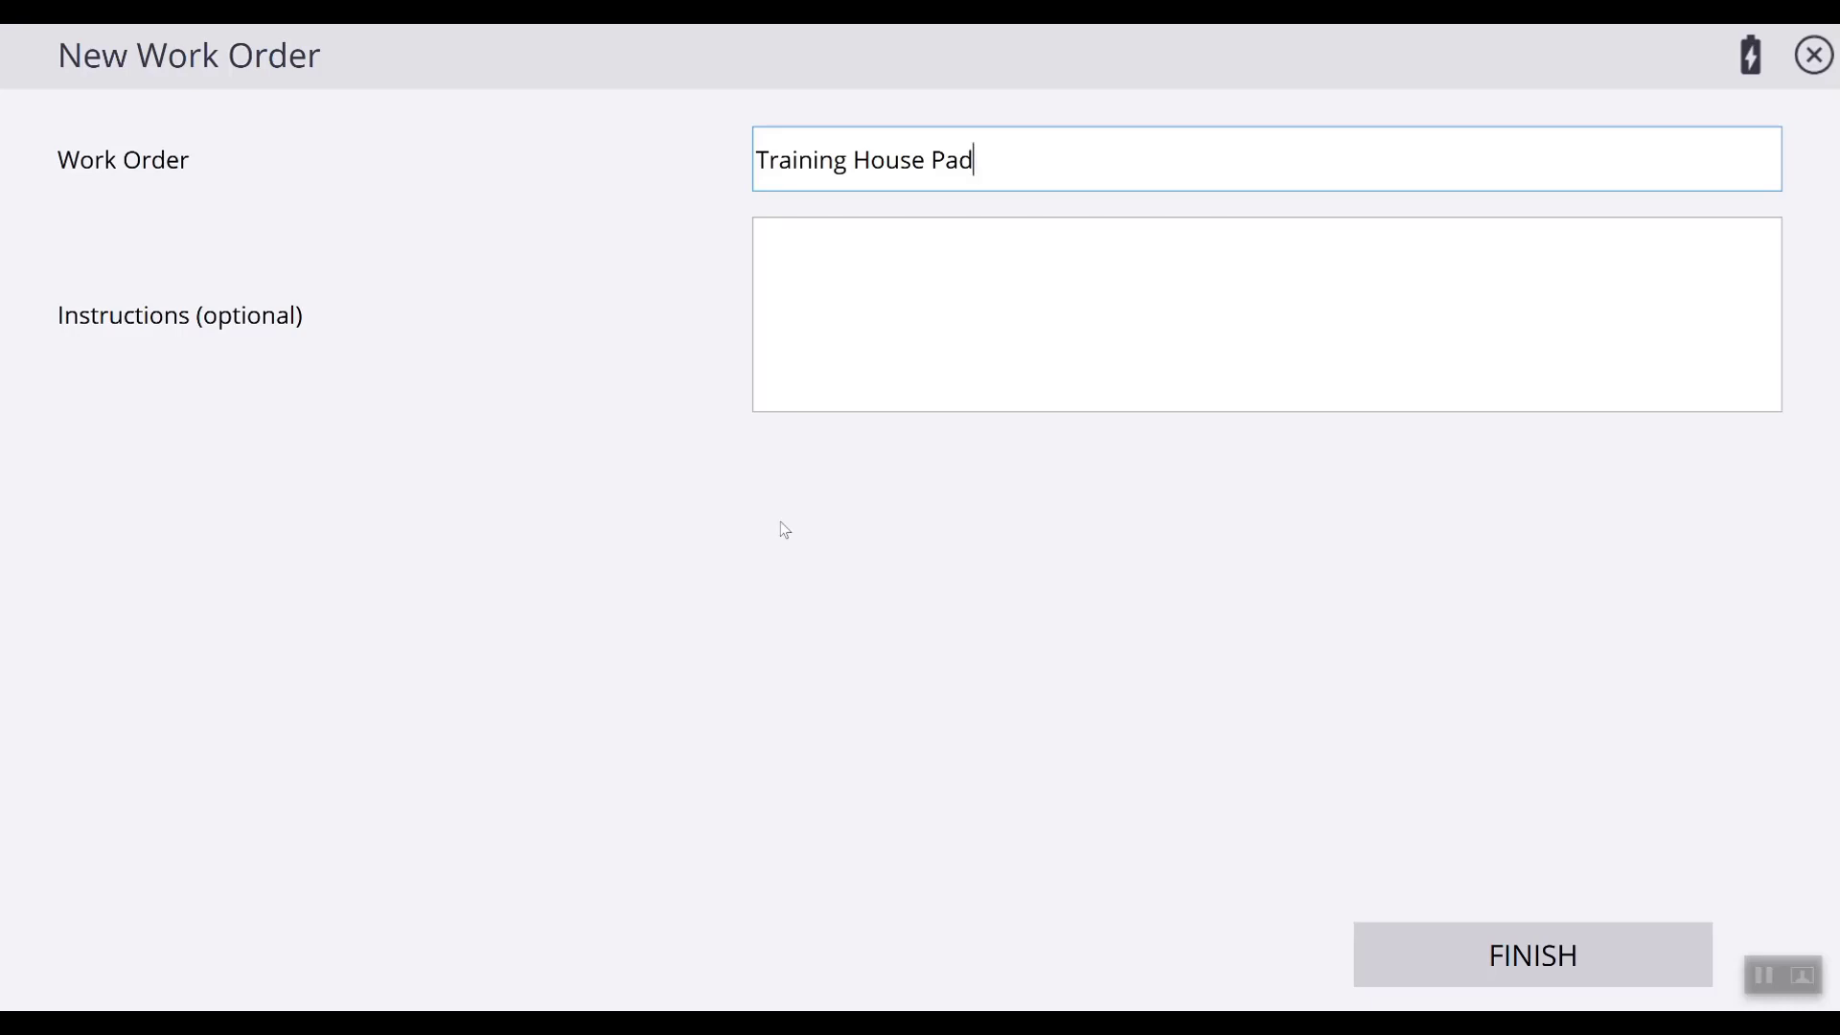
pyautogui.click(1495, 965)
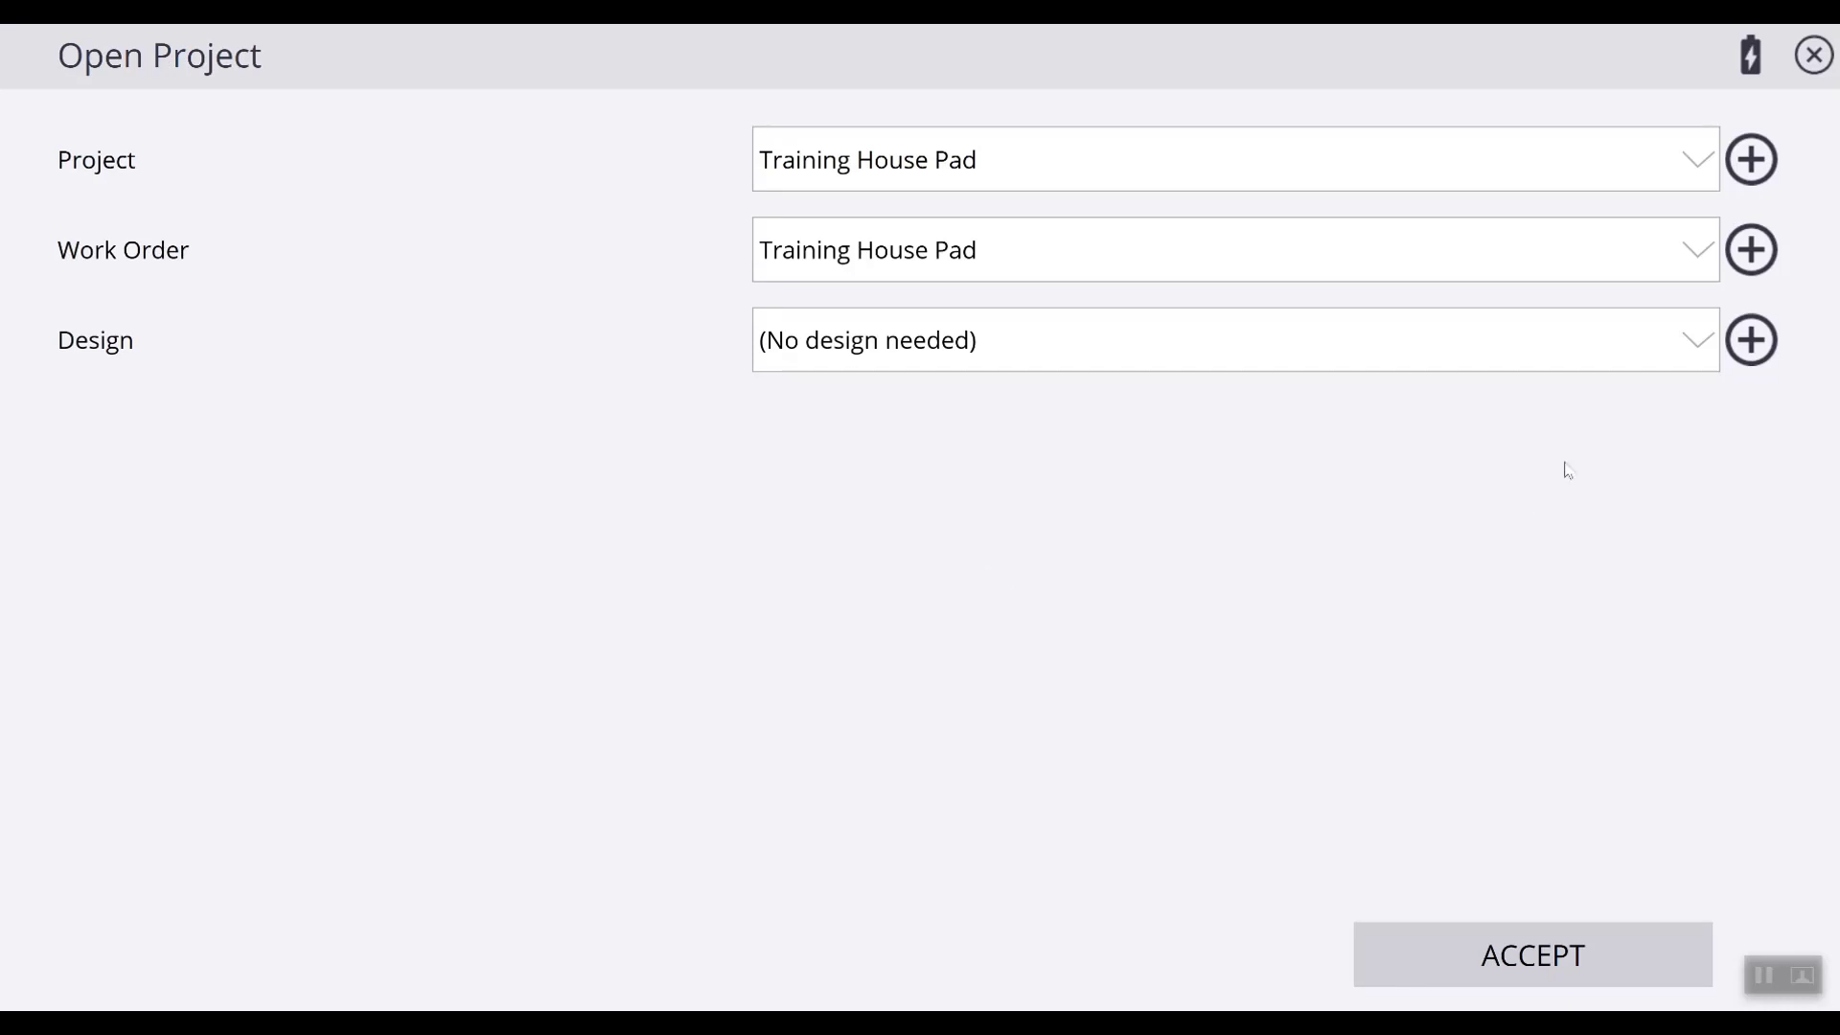
pyautogui.click(1753, 342)
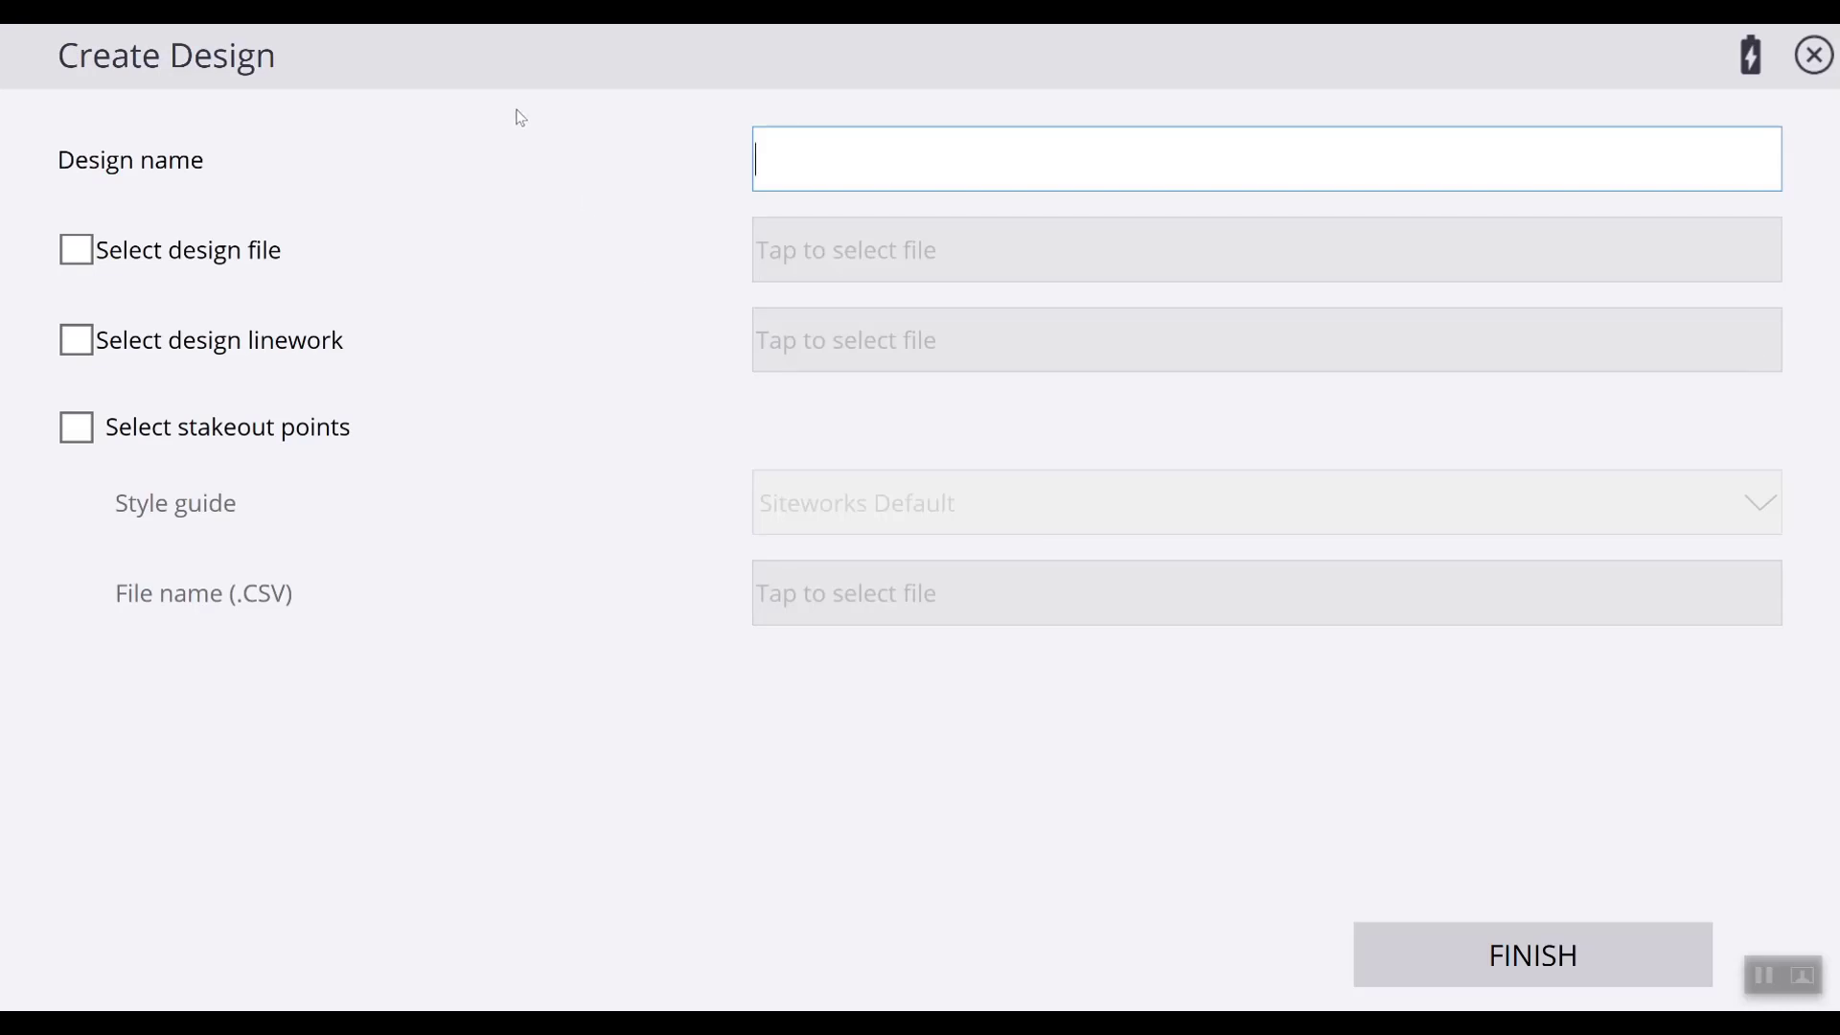
# Name the design 'Training House Pad'.
pyautogui.write('Training Hou')
pyautogui.press('BackSpace')
pyautogui.press('BackSpace')
pyautogui.write('House')
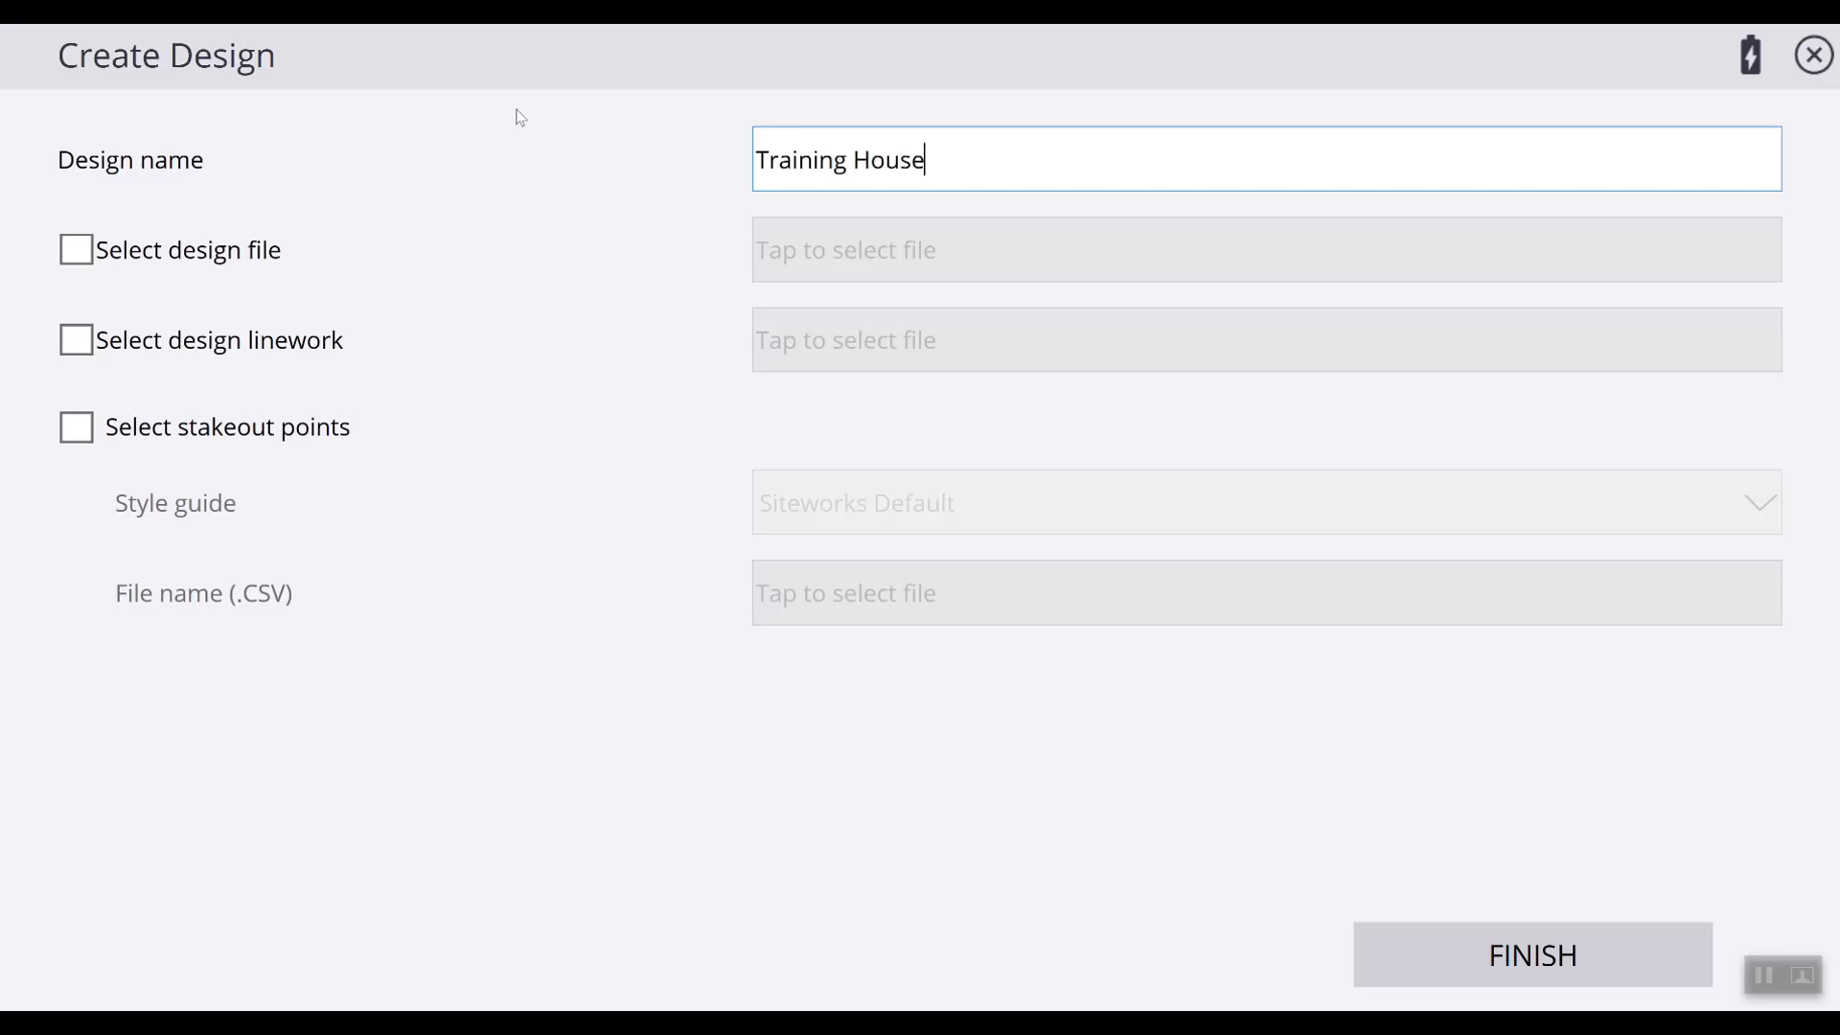
pyautogui.write(' Pad')
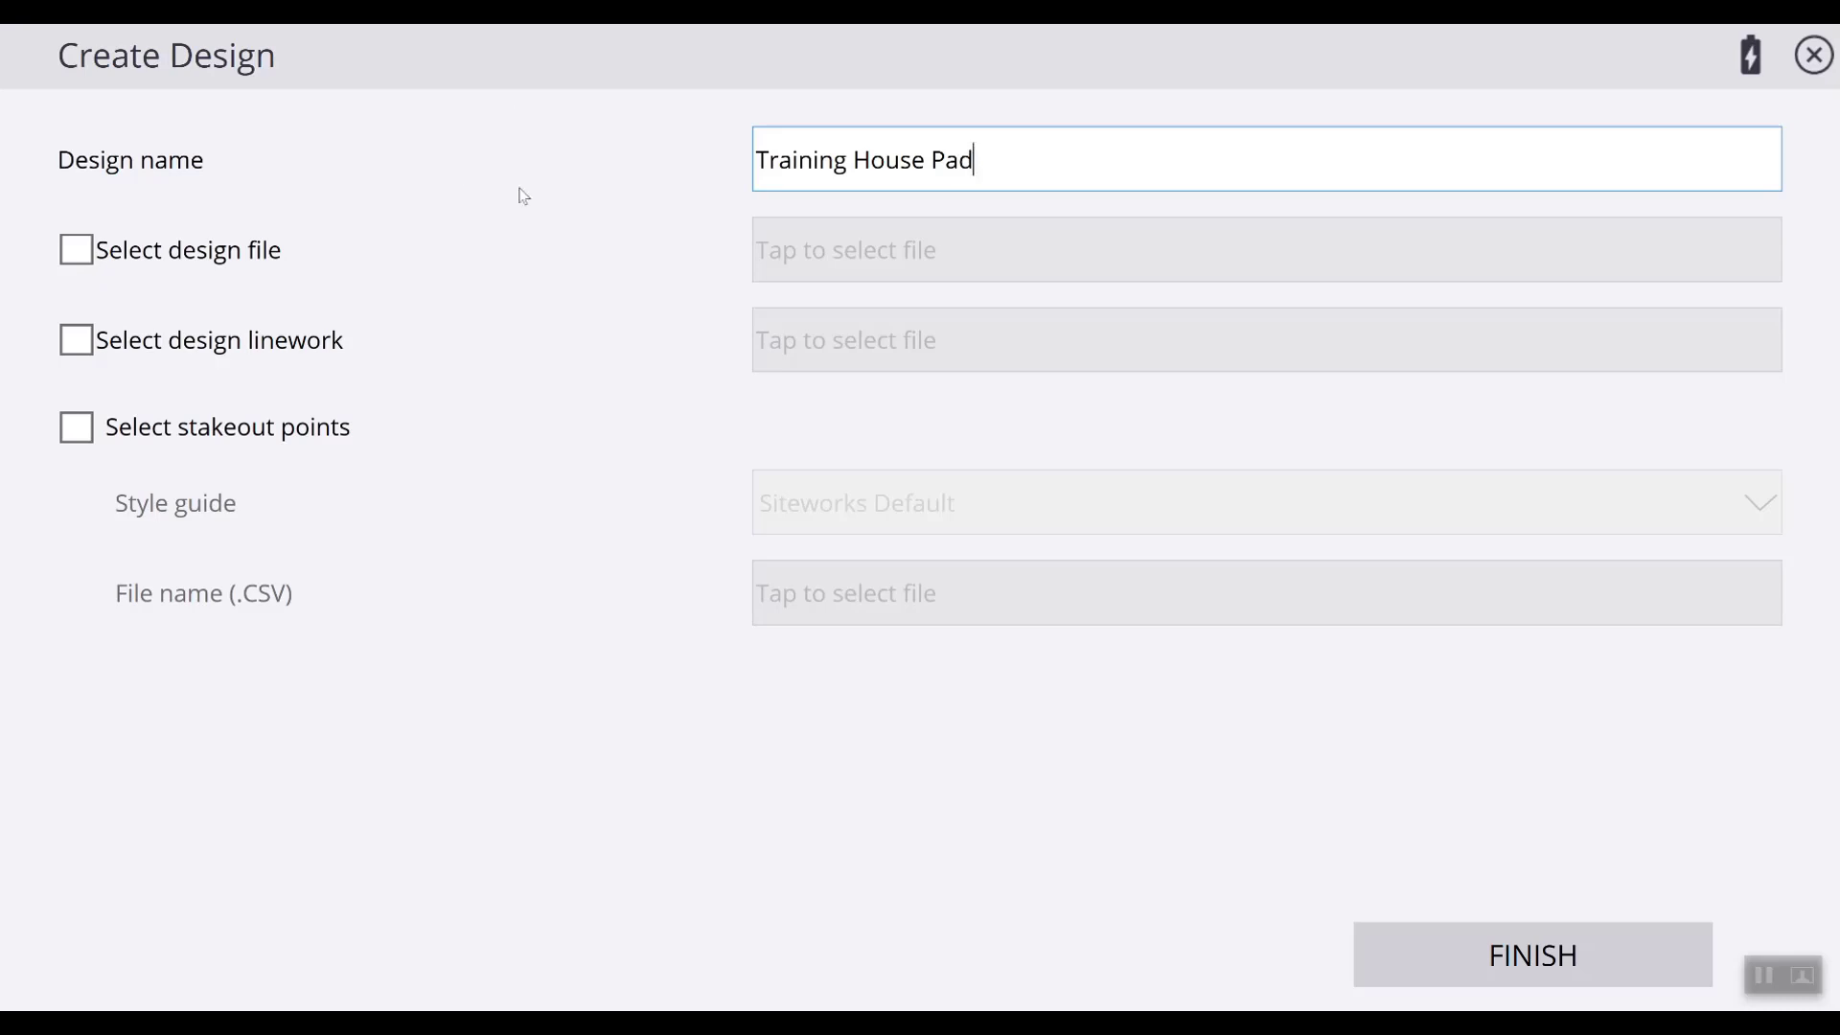
# Enable a design file and browse to the Training House Pad folder on the USB disk.
pyautogui.click(77, 251)
pyautogui.click(952, 249)
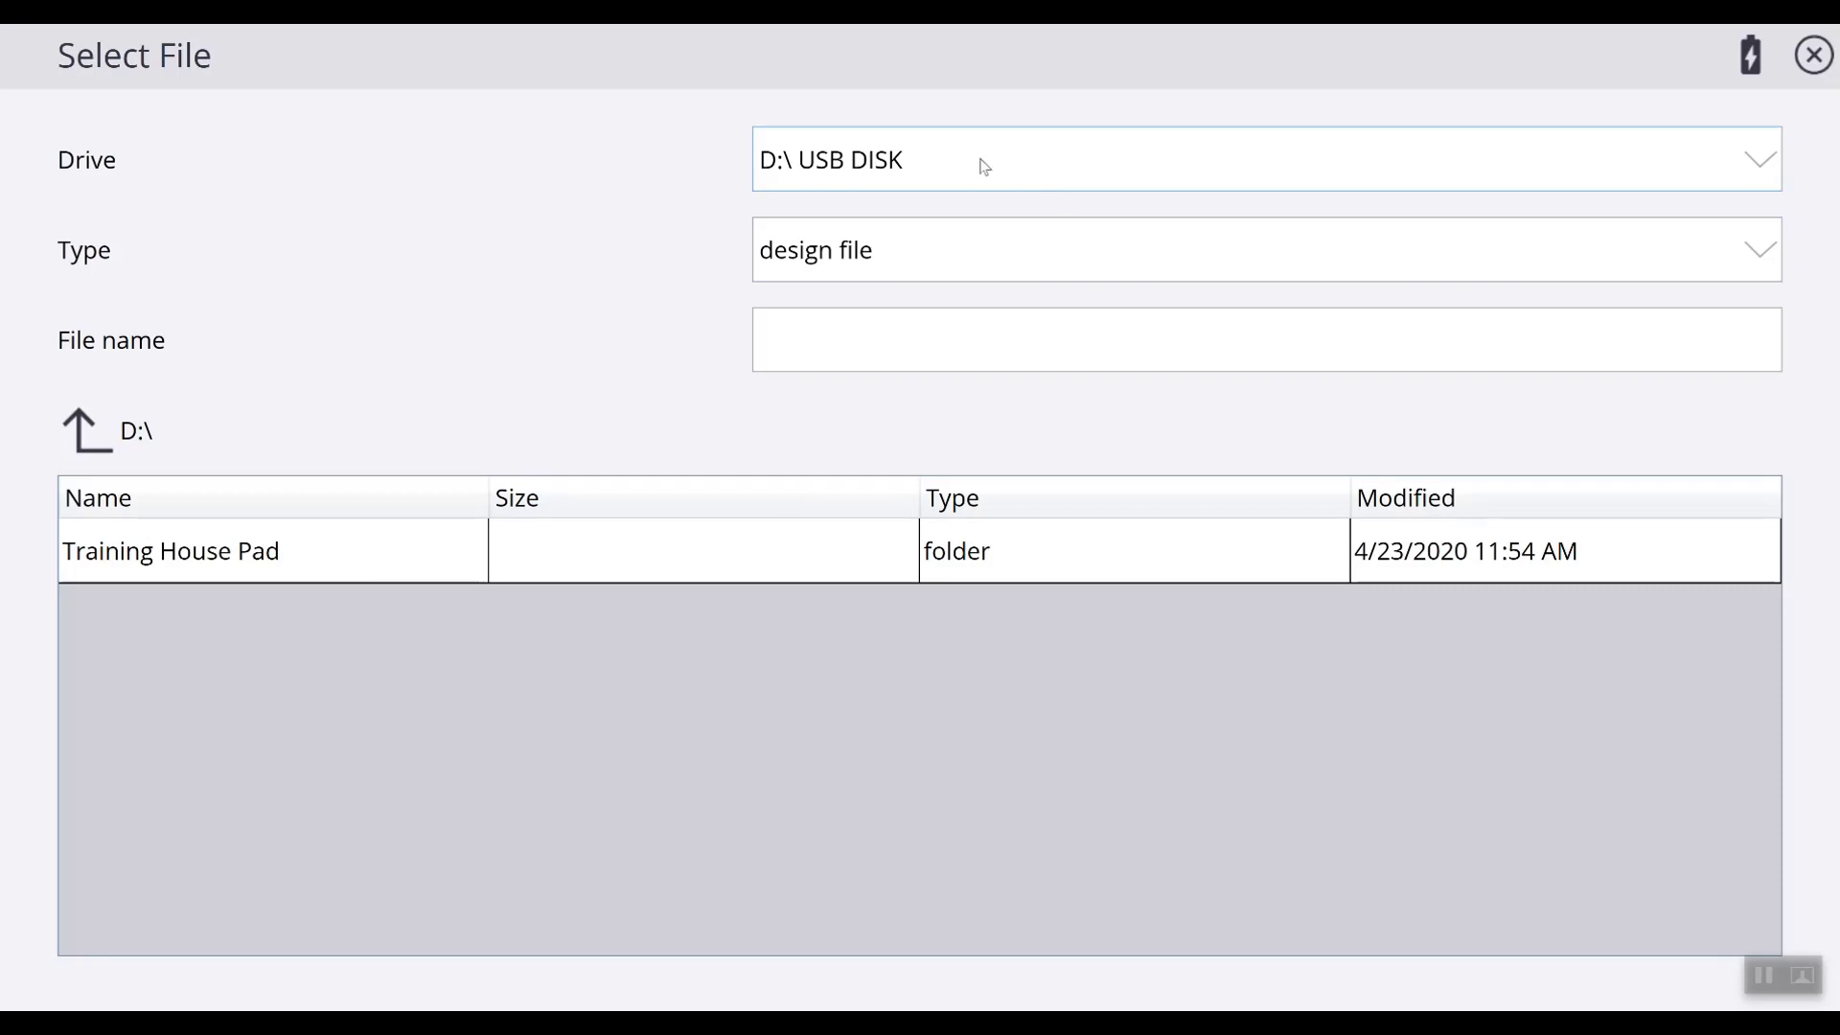
pyautogui.click(224, 563)
# Select Training House Pad.ttm in the Training House Pad folder as the design surface file.
pyautogui.click(1534, 944)
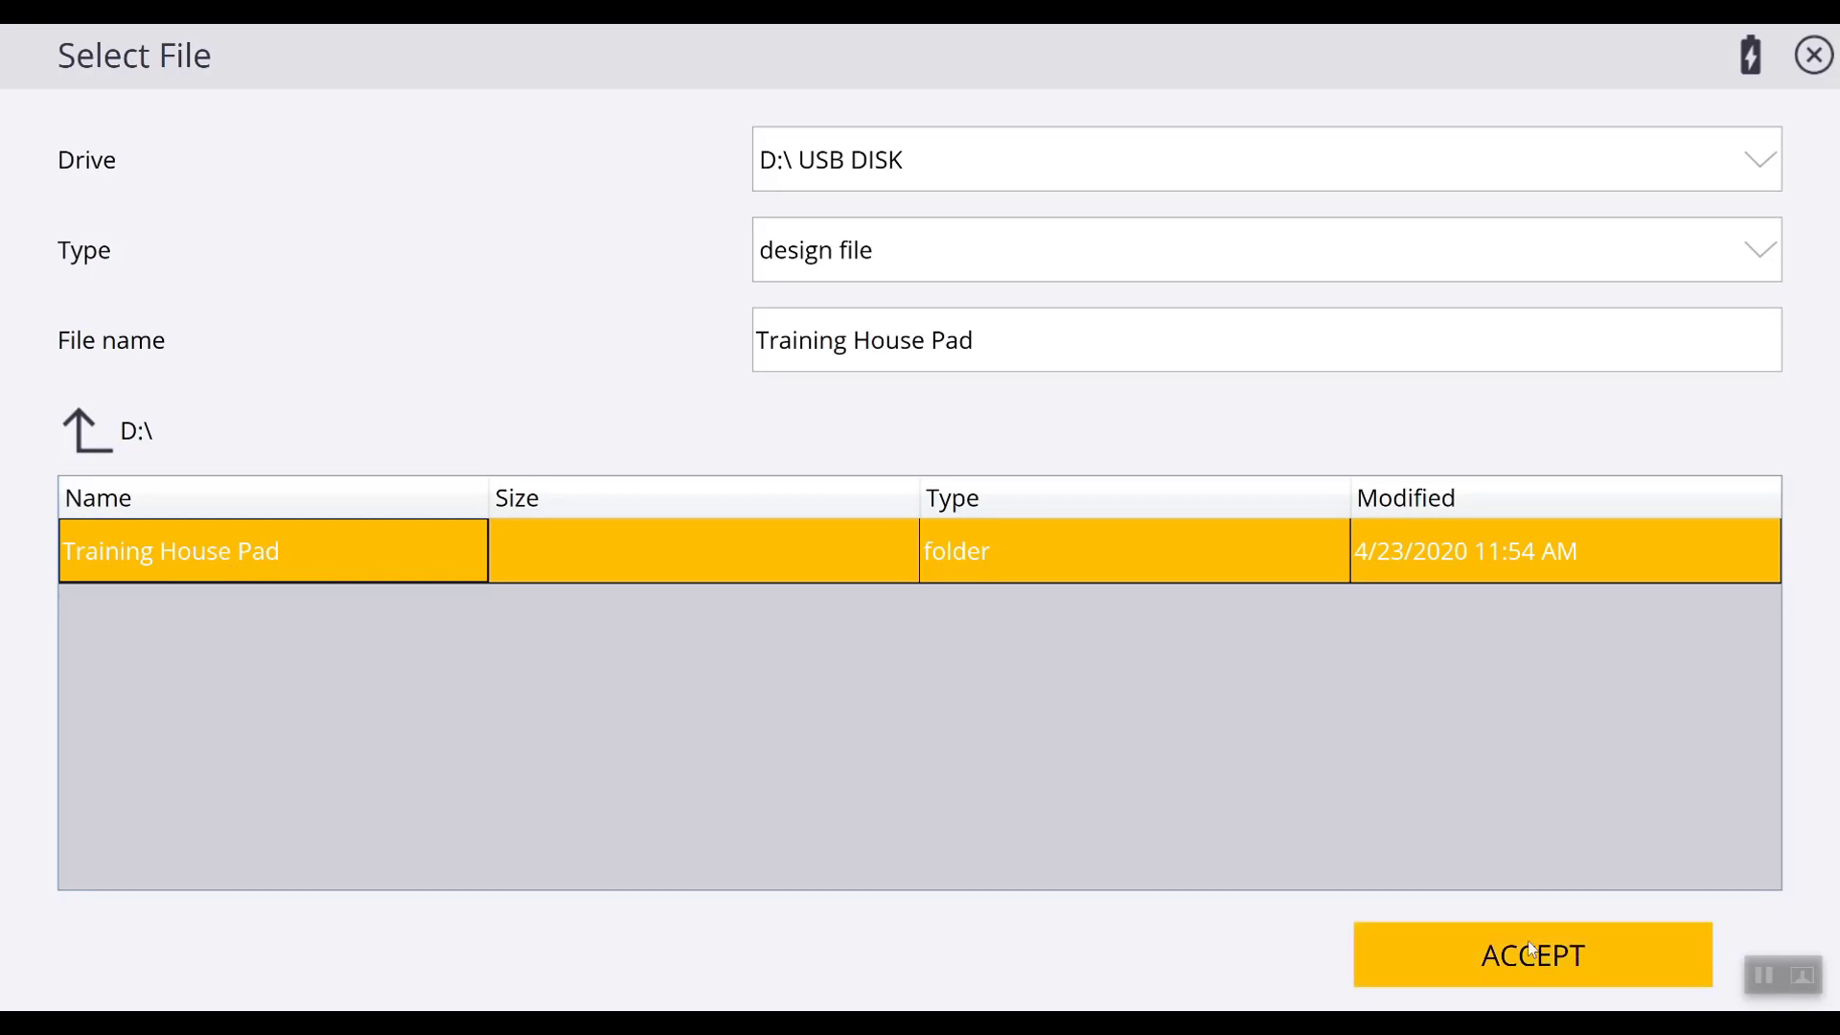
pyautogui.click(322, 566)
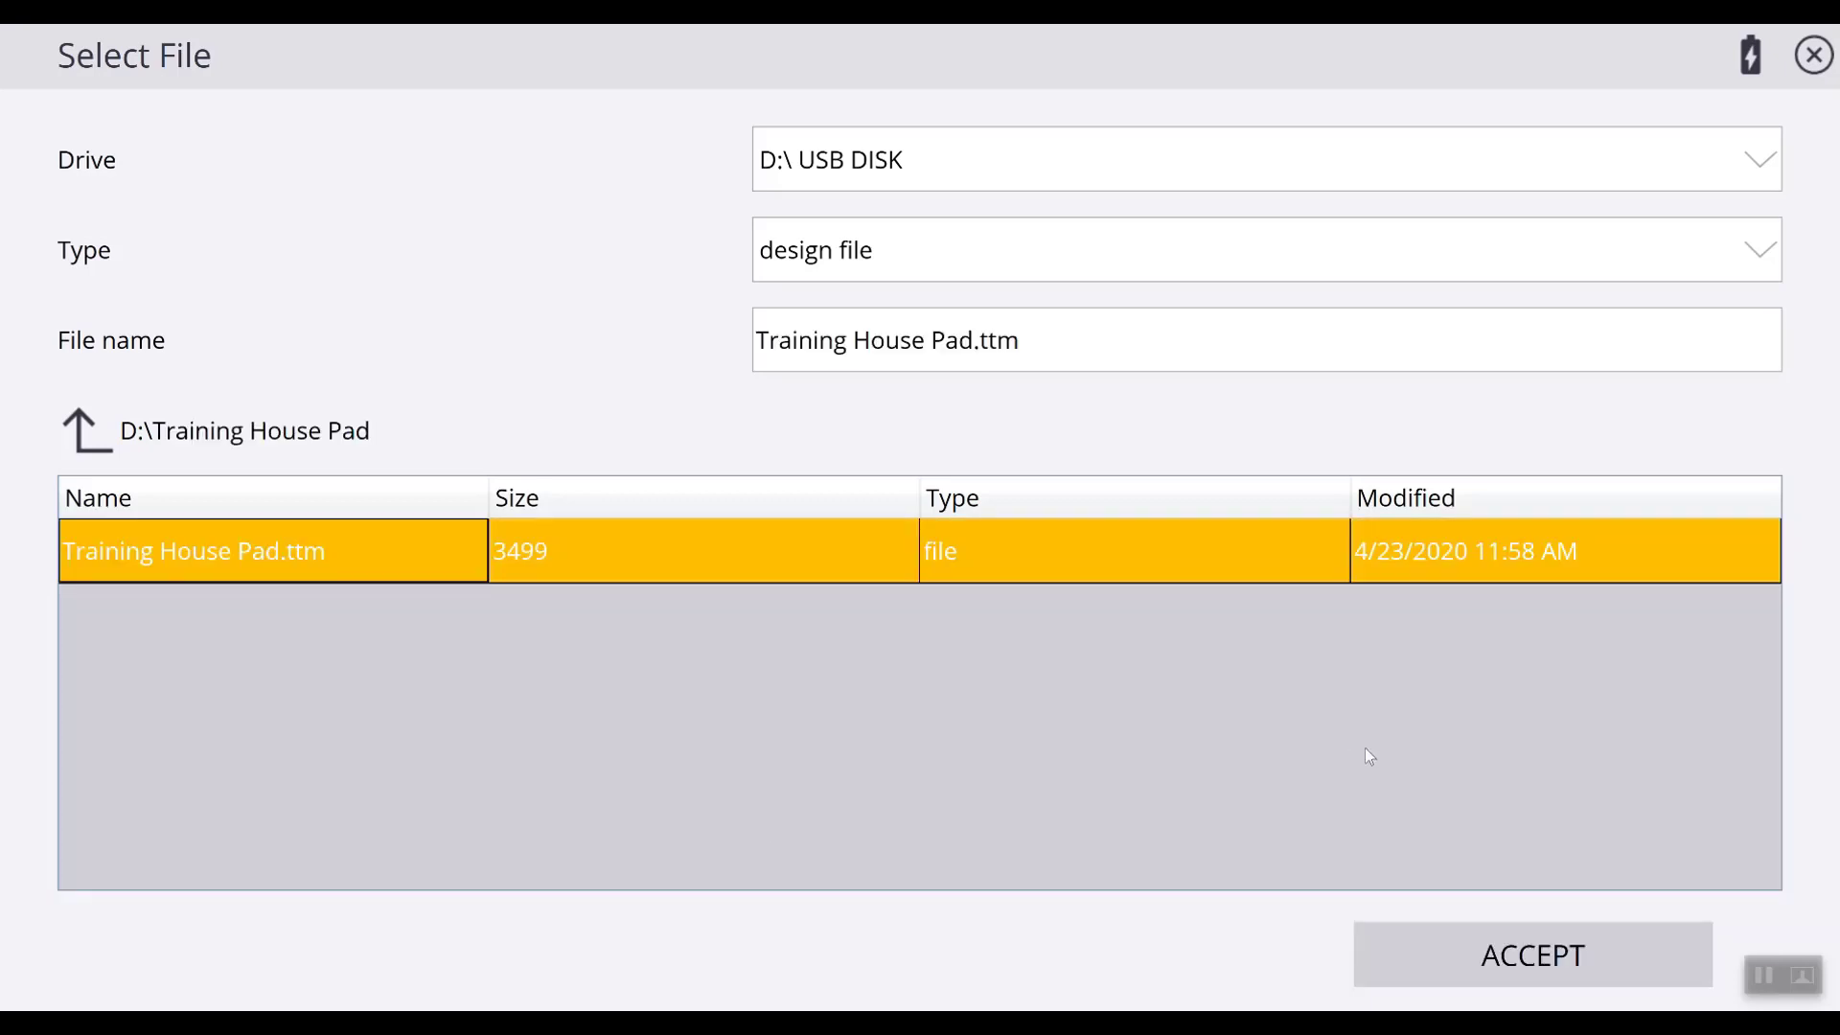
pyautogui.click(1533, 975)
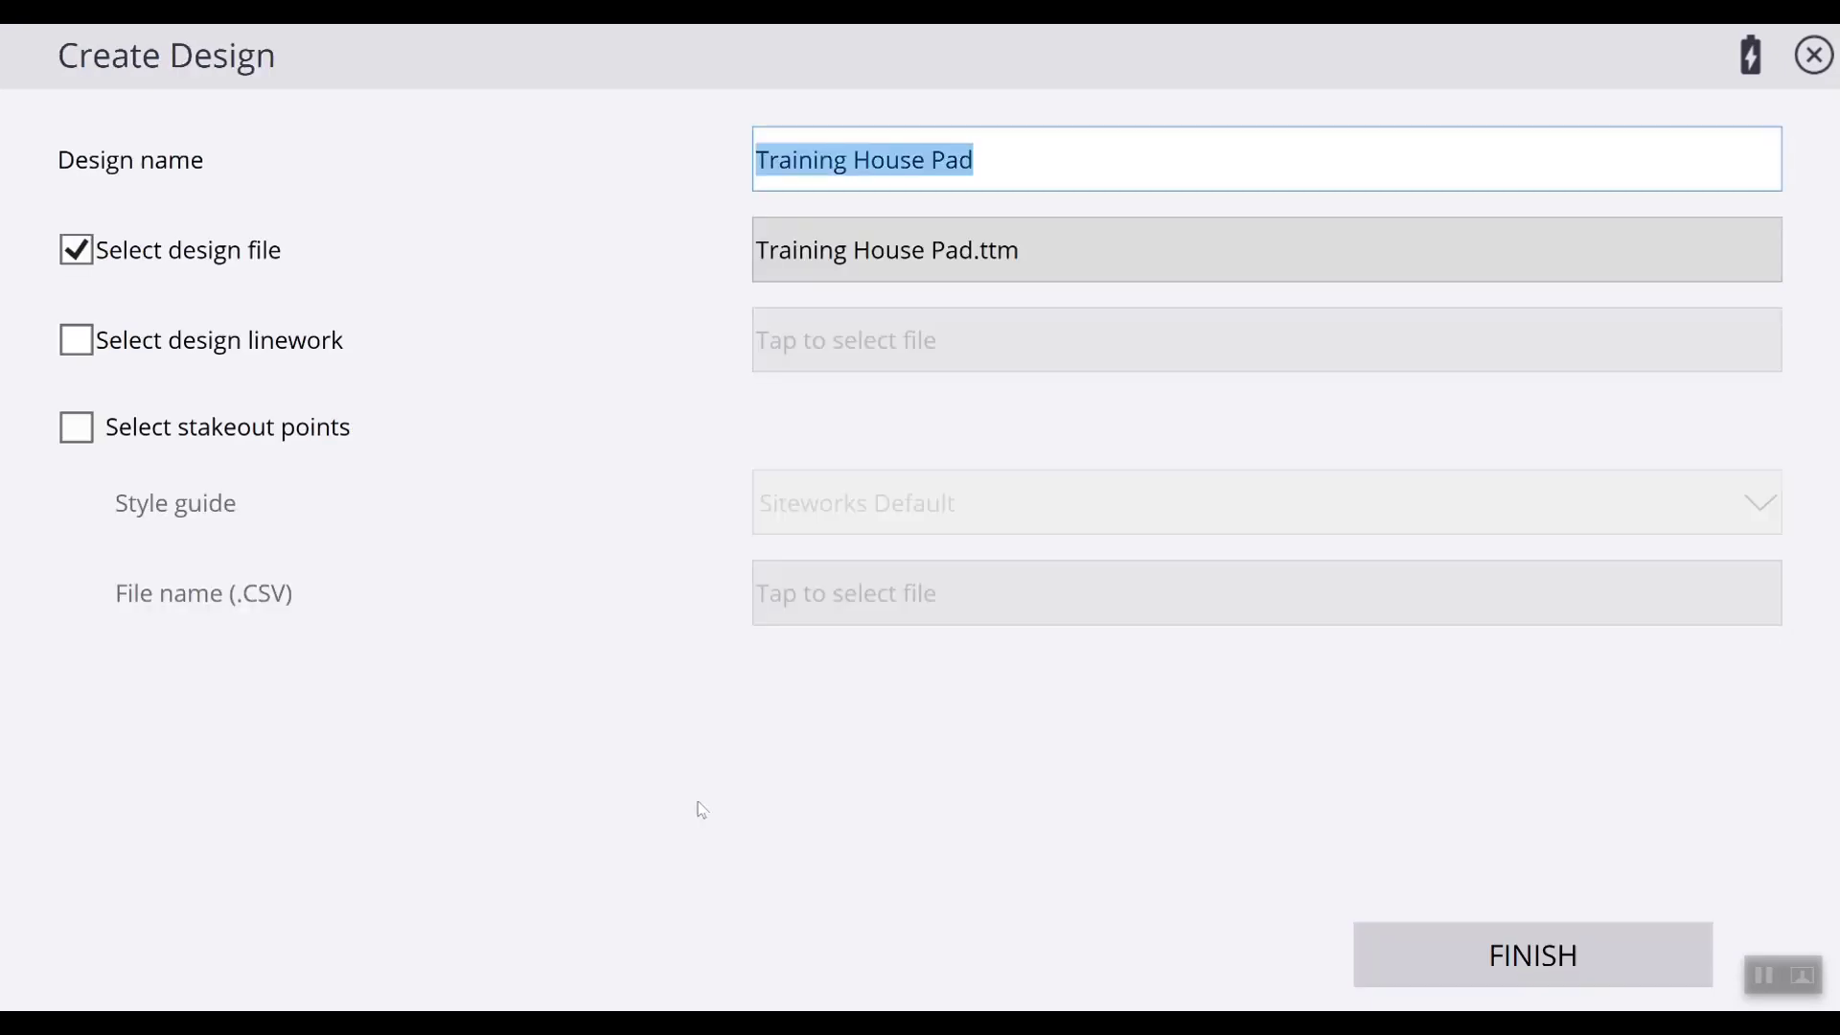
# Enable design linework and browse to the Training House Pad folder for a DXF/DWG file.
pyautogui.click(76, 341)
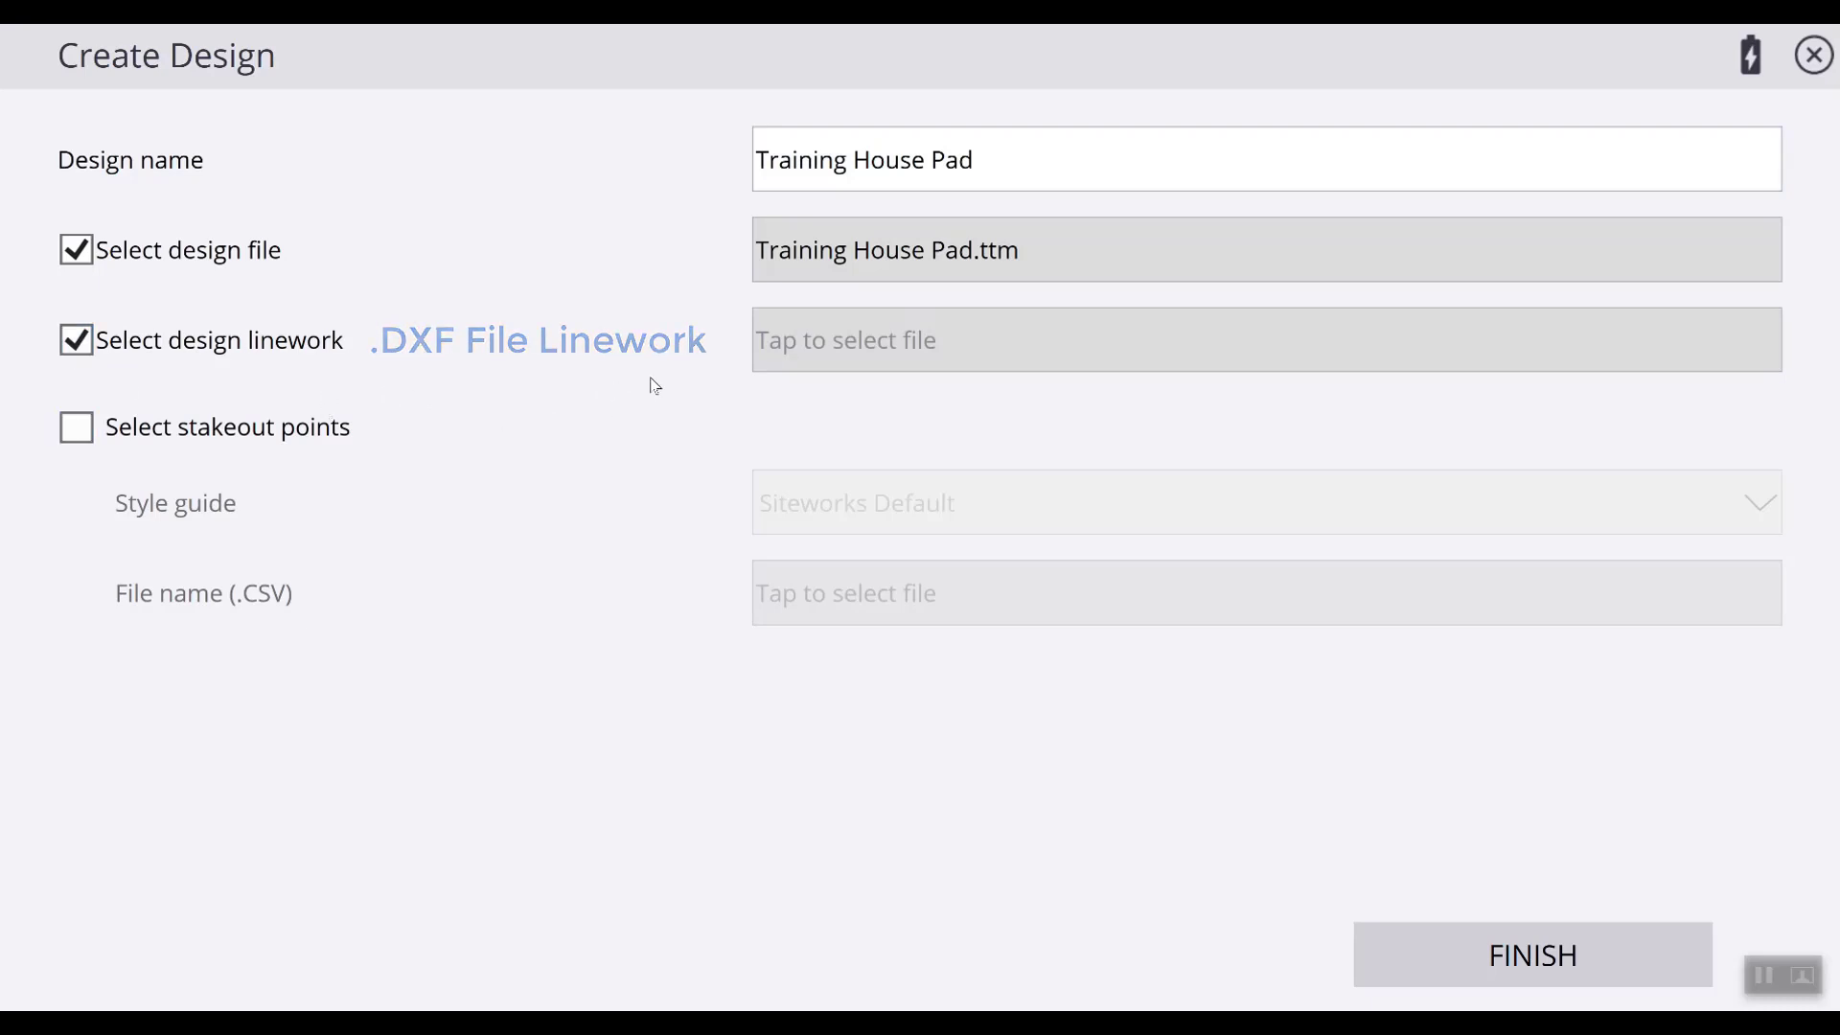
pyautogui.click(844, 341)
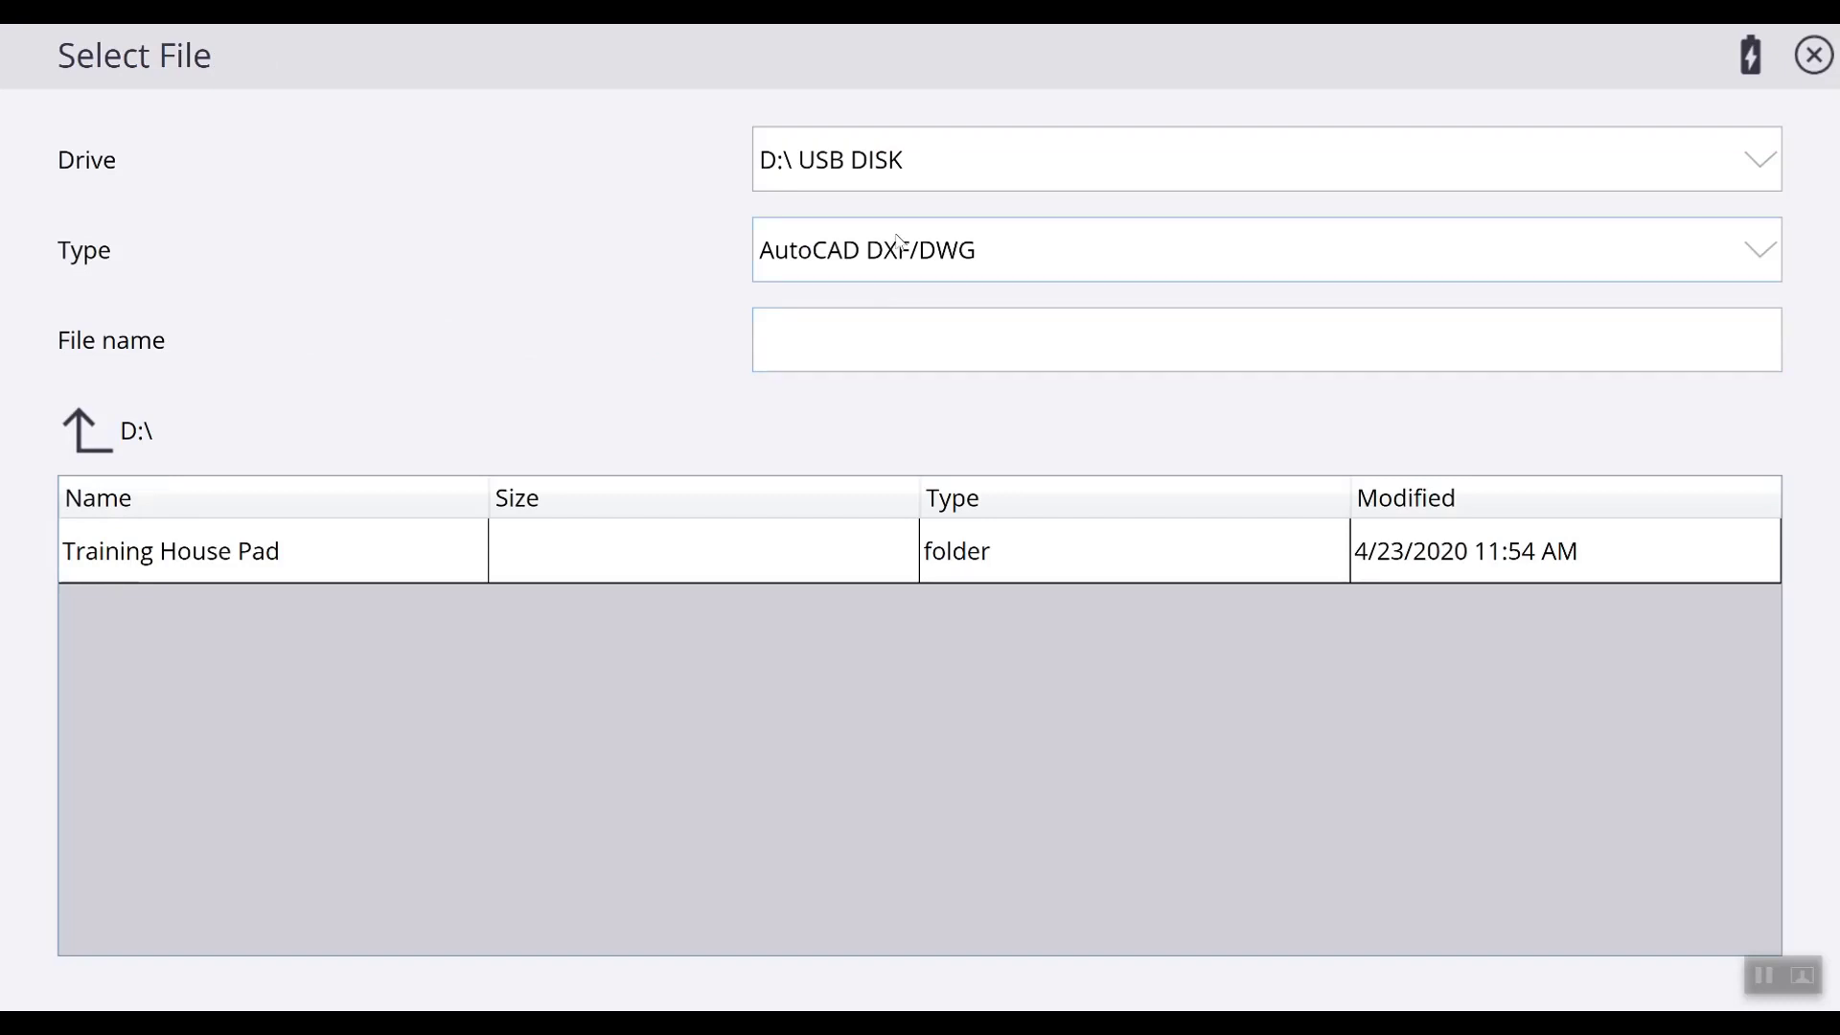
pyautogui.click(275, 546)
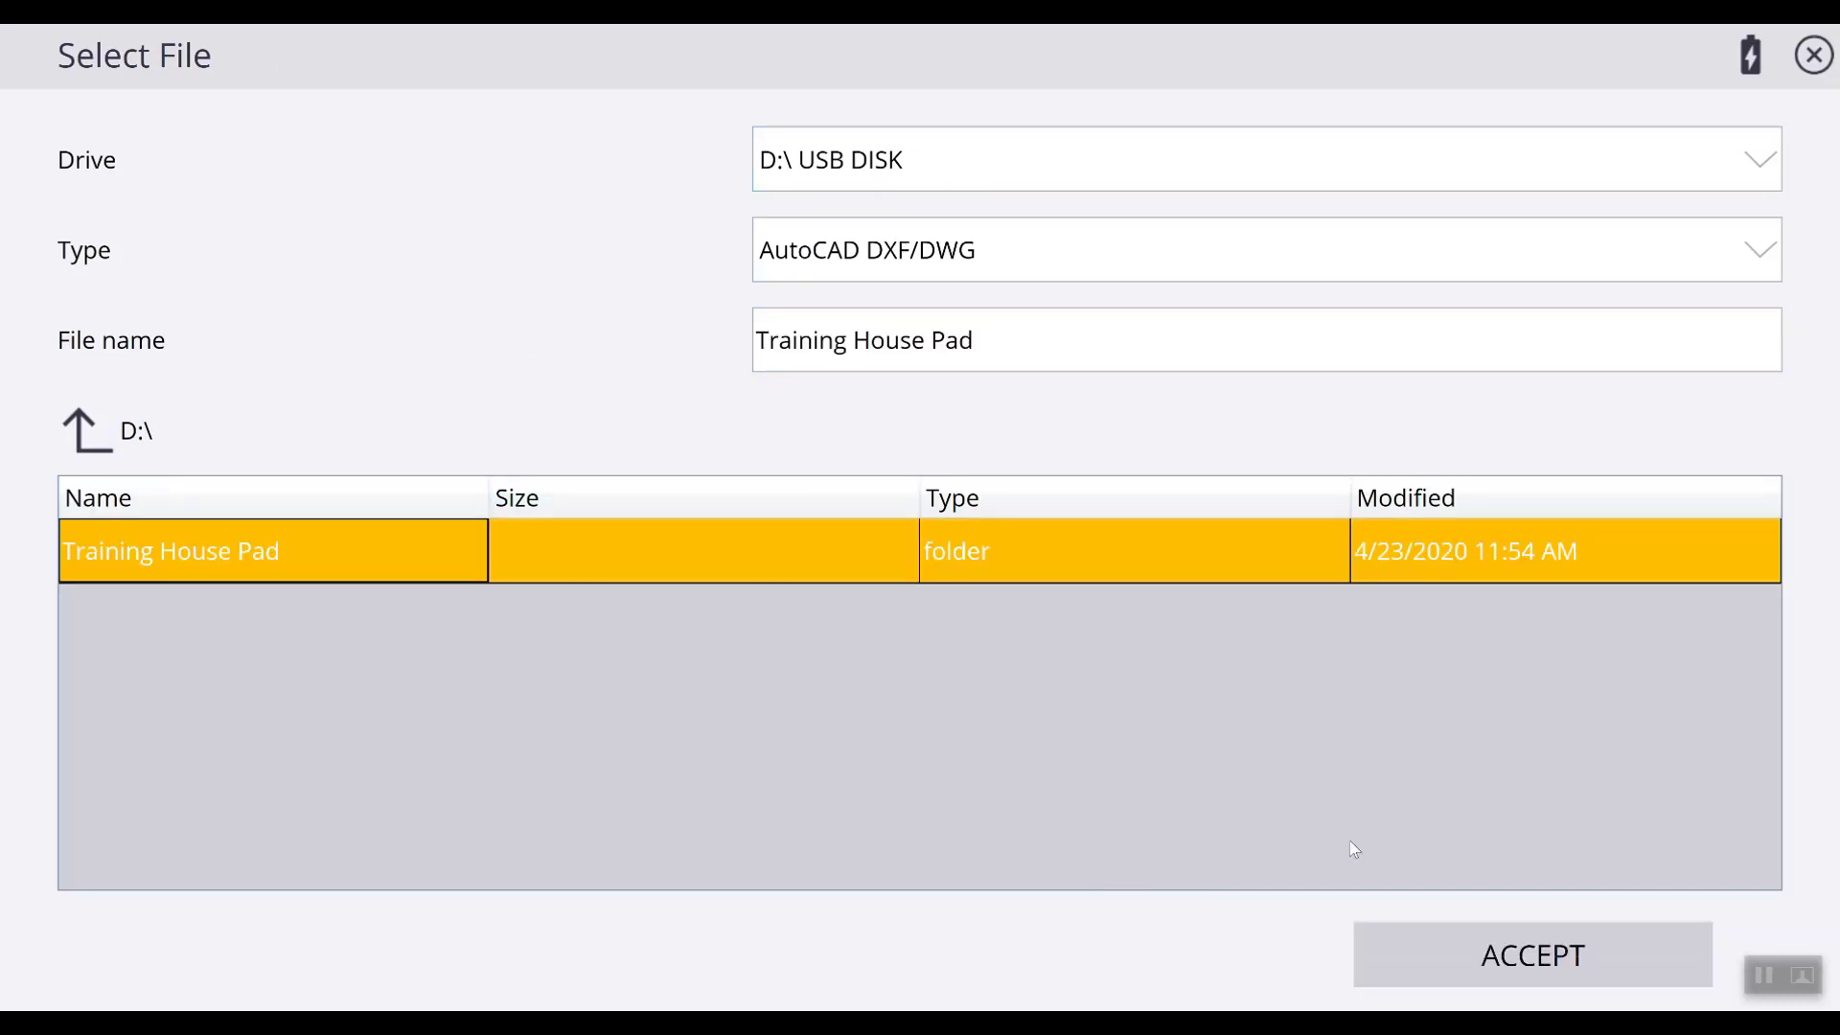
# Set Training House Pad.dxf as the design linework and enable stakeout points.
pyautogui.click(1457, 968)
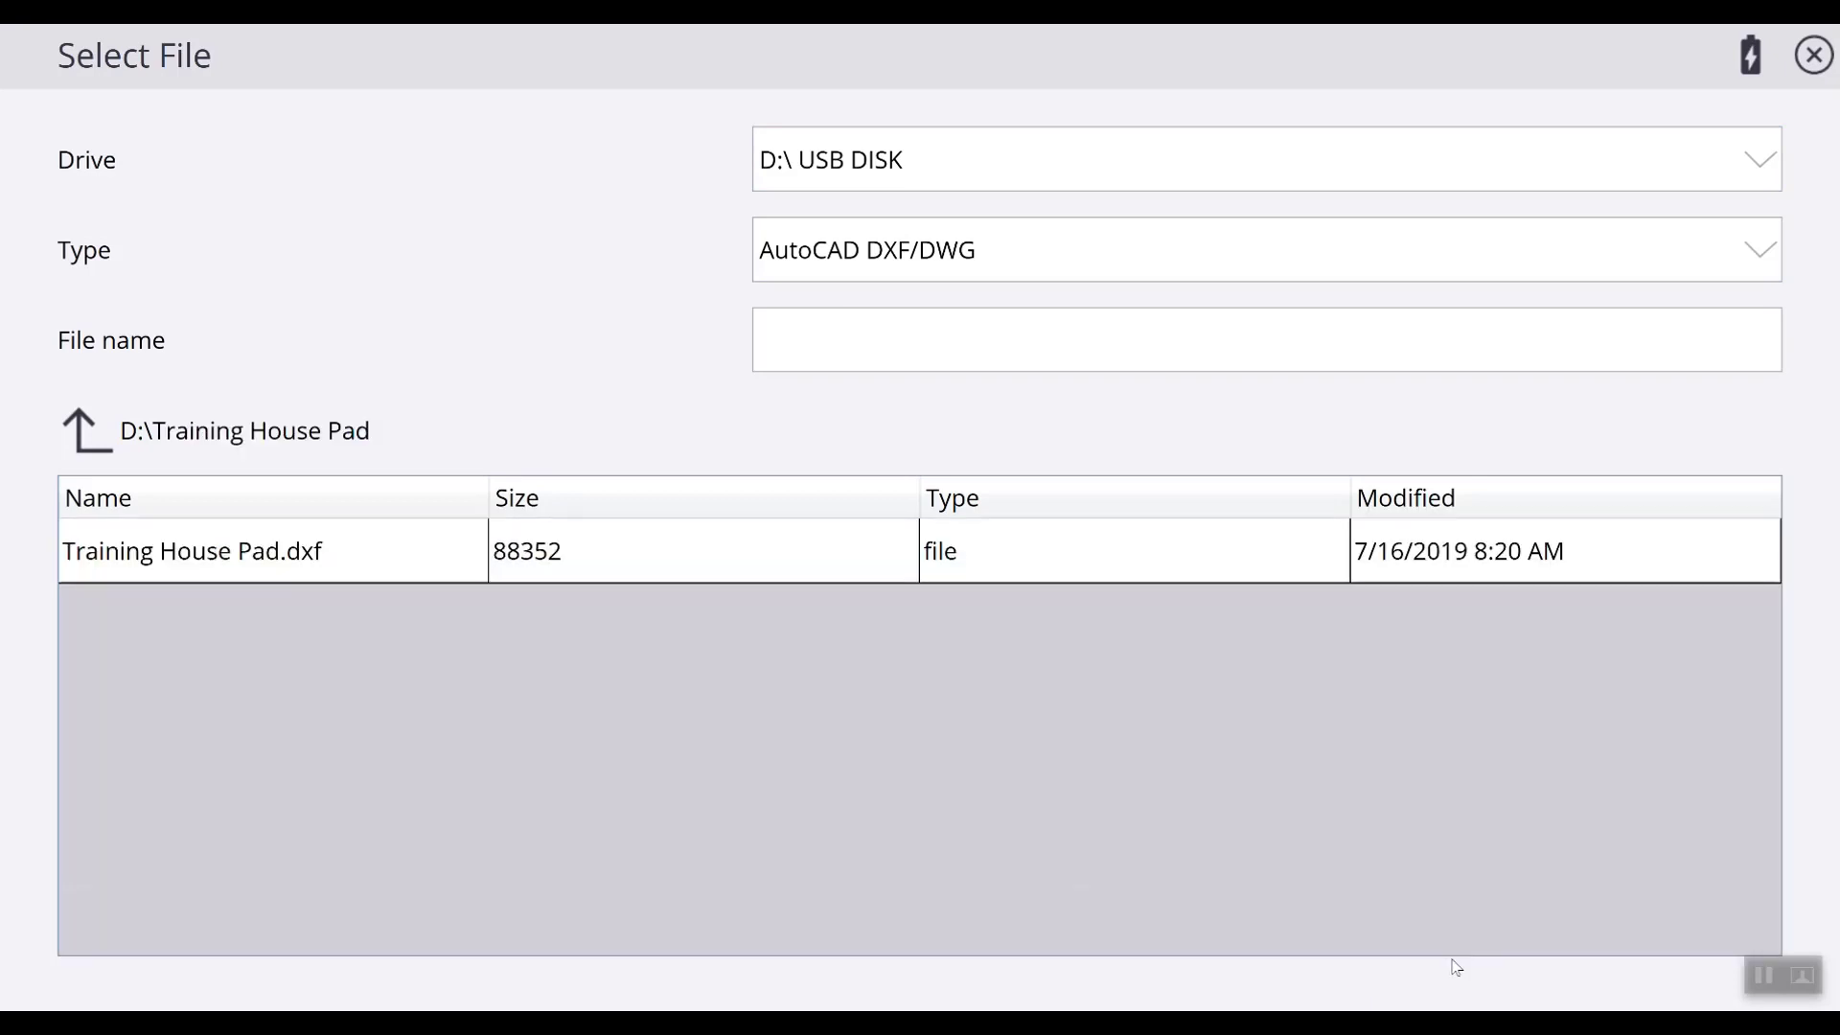
pyautogui.click(255, 565)
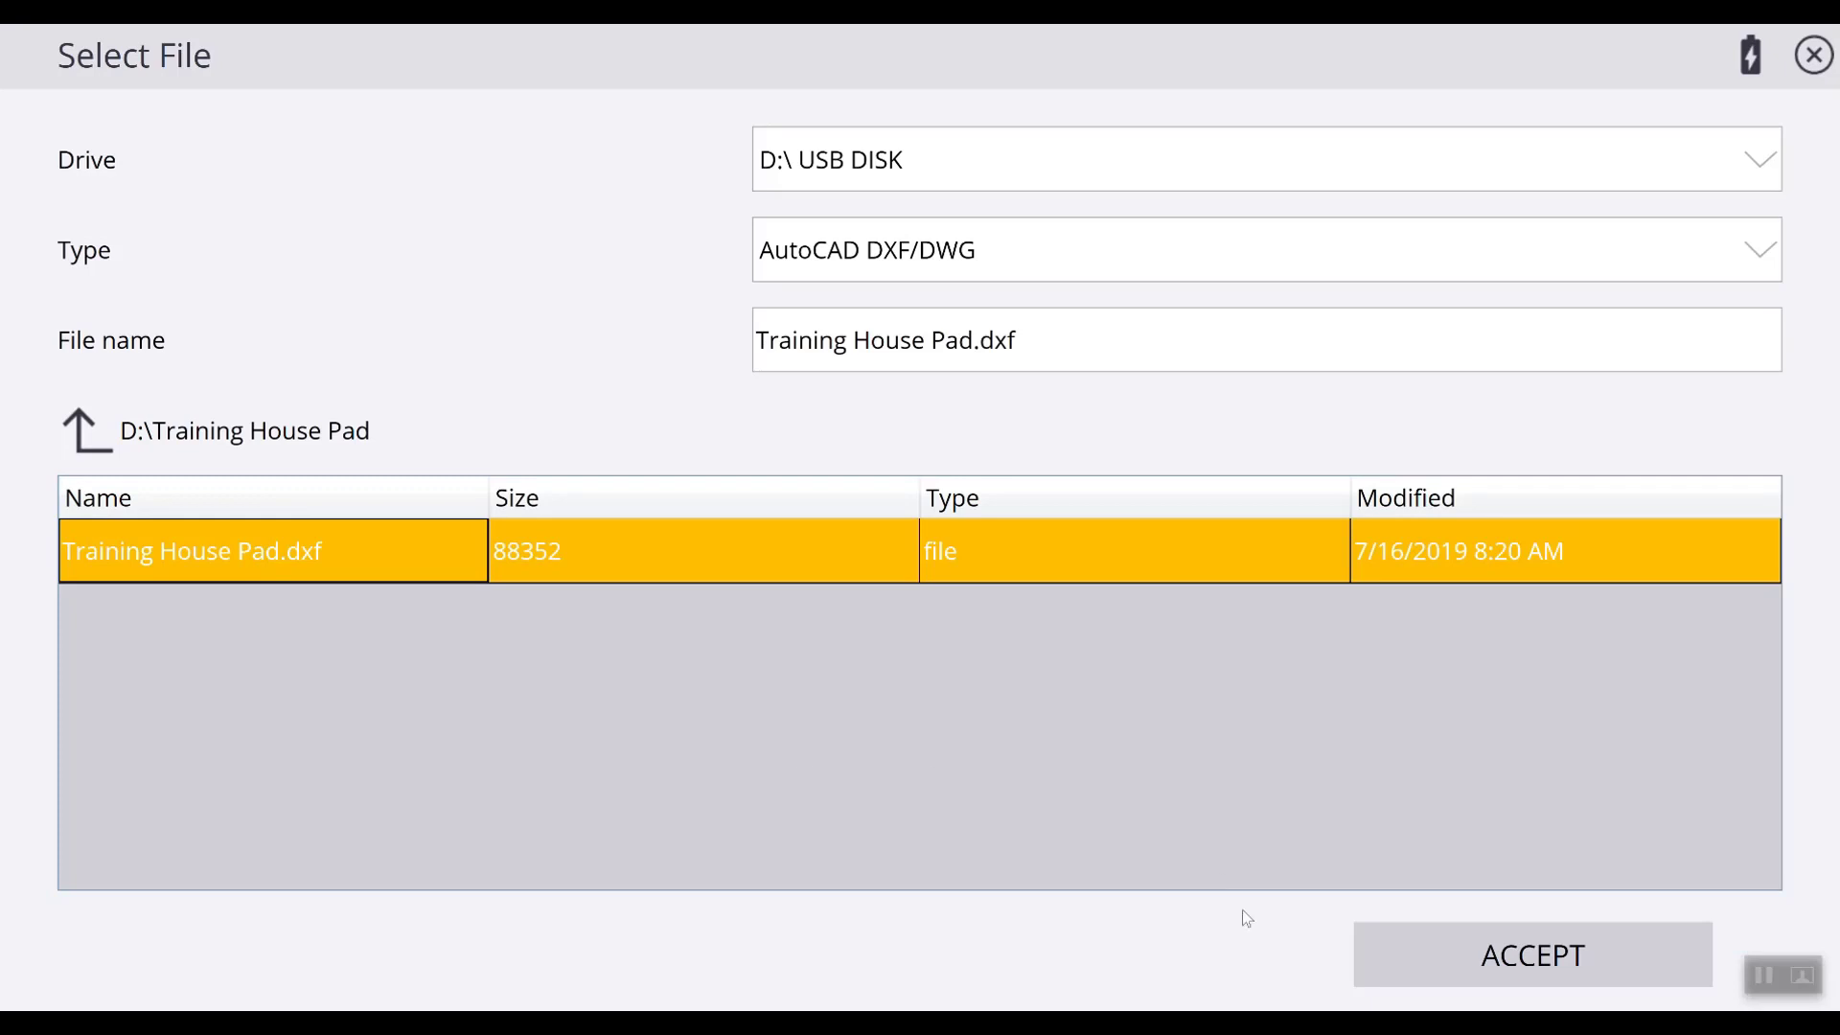
pyautogui.click(1474, 971)
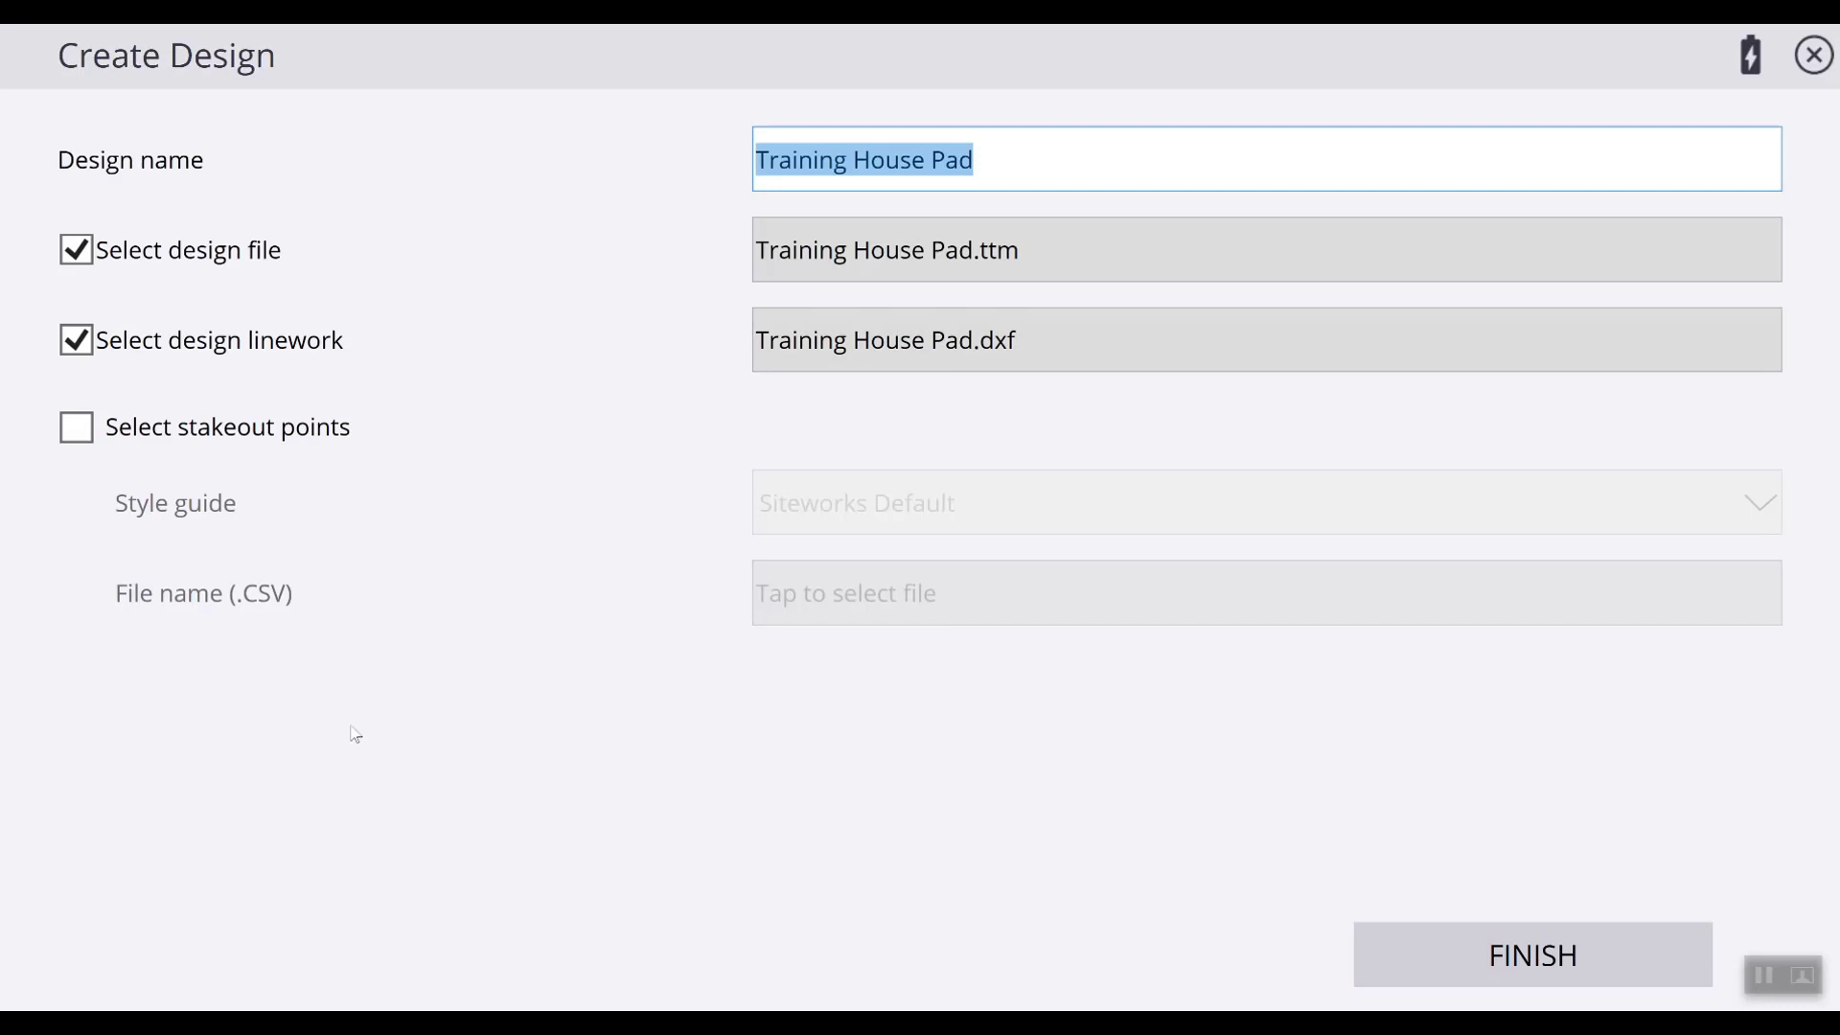
pyautogui.click(84, 436)
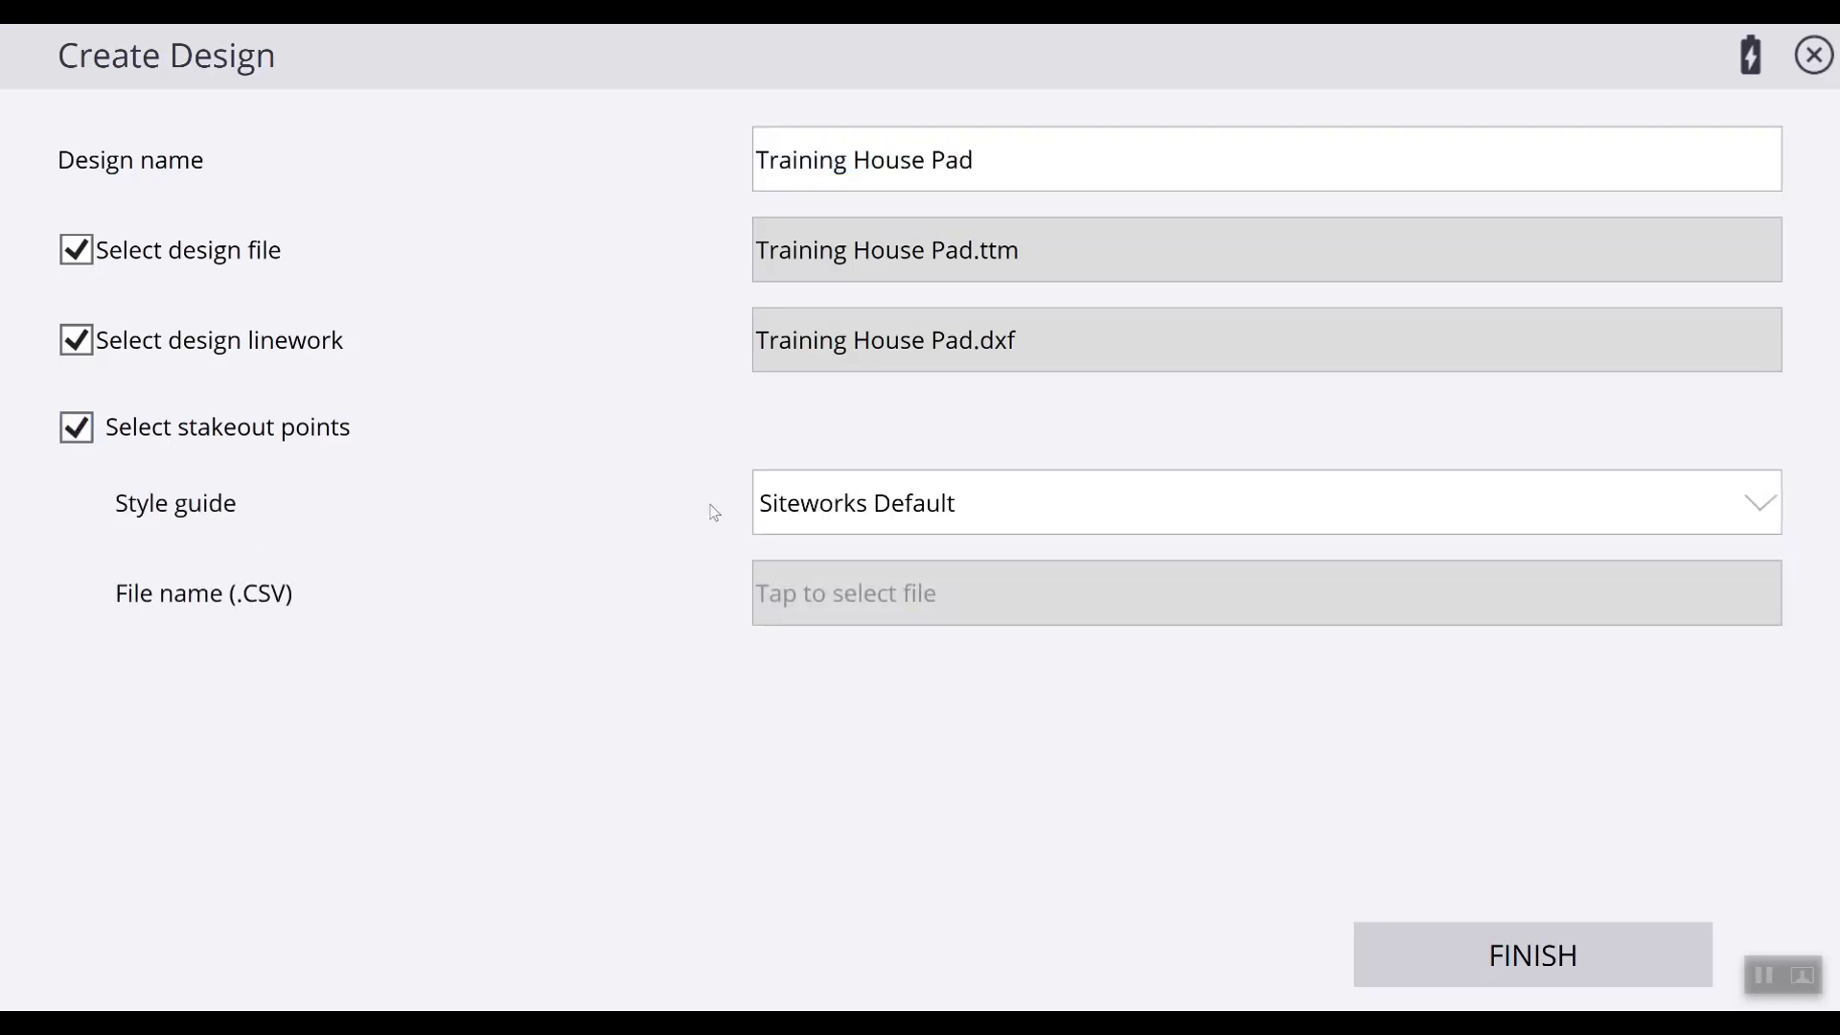
# Browse into the Training House Pad folder for a stakeout CSV, then close without choosing one.
pyautogui.click(892, 585)
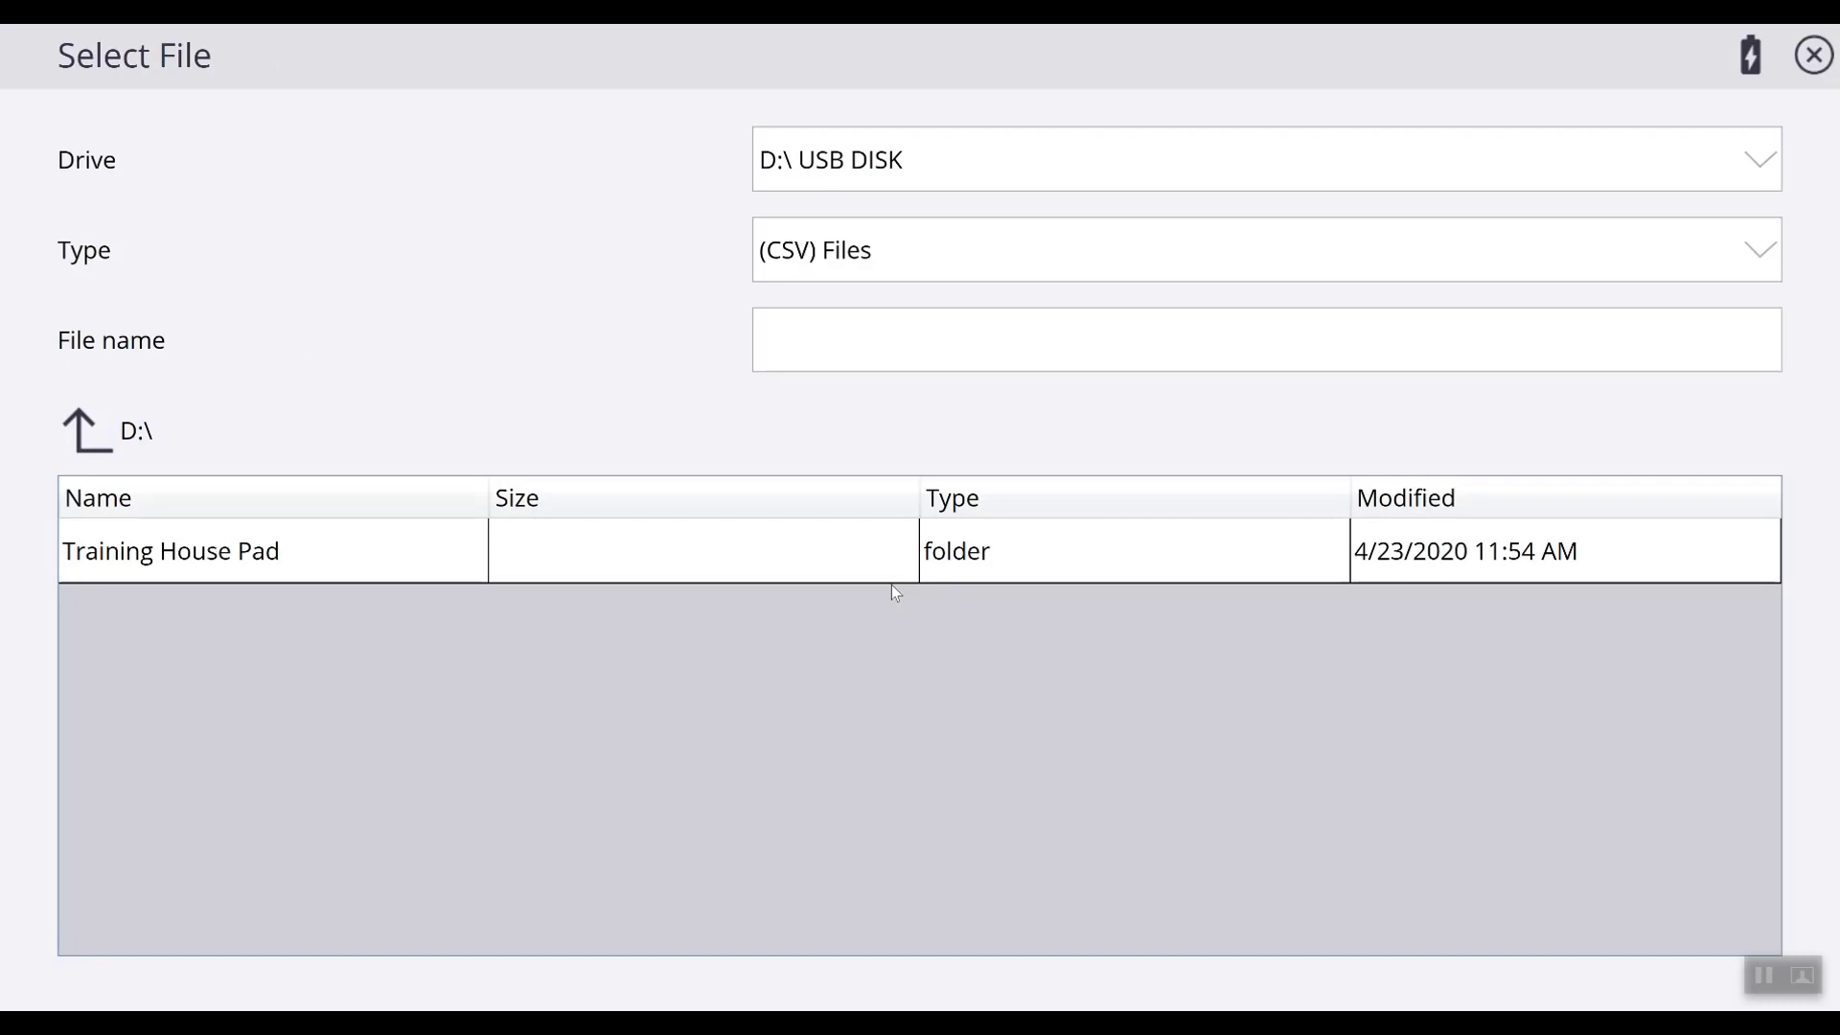
pyautogui.click(493, 561)
pyautogui.click(1524, 958)
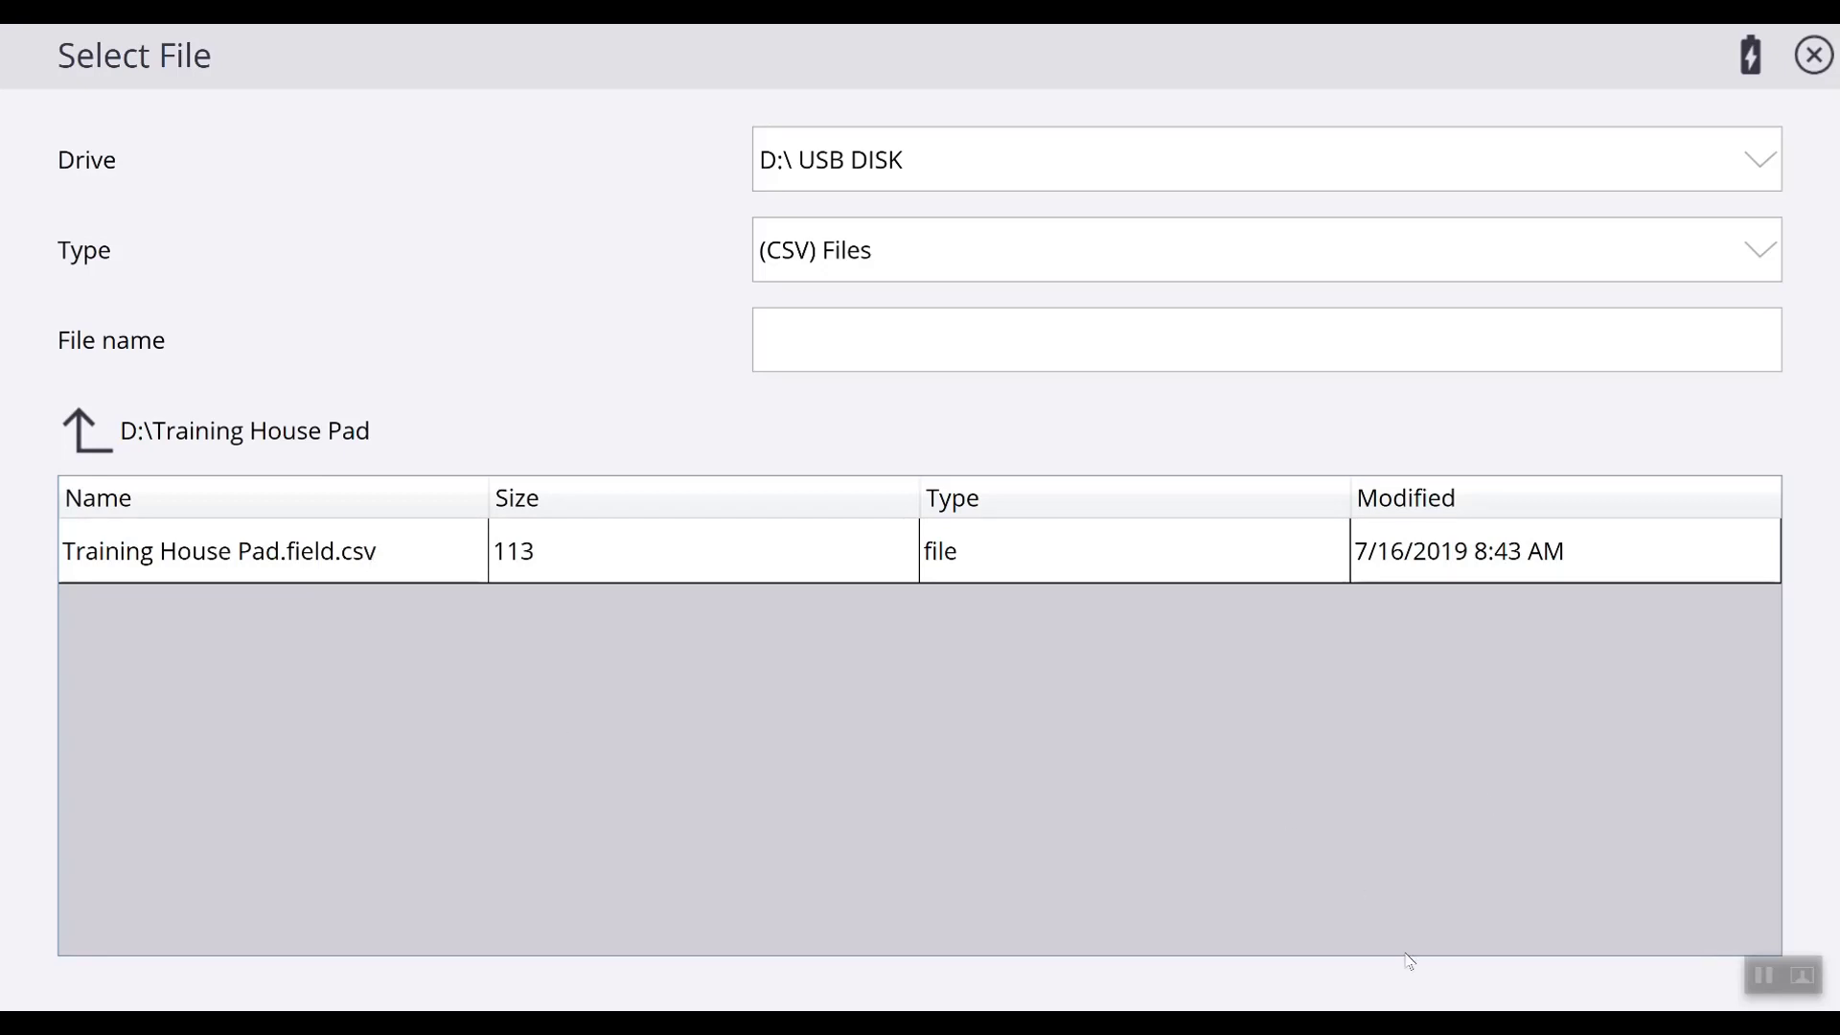
pyautogui.click(1813, 56)
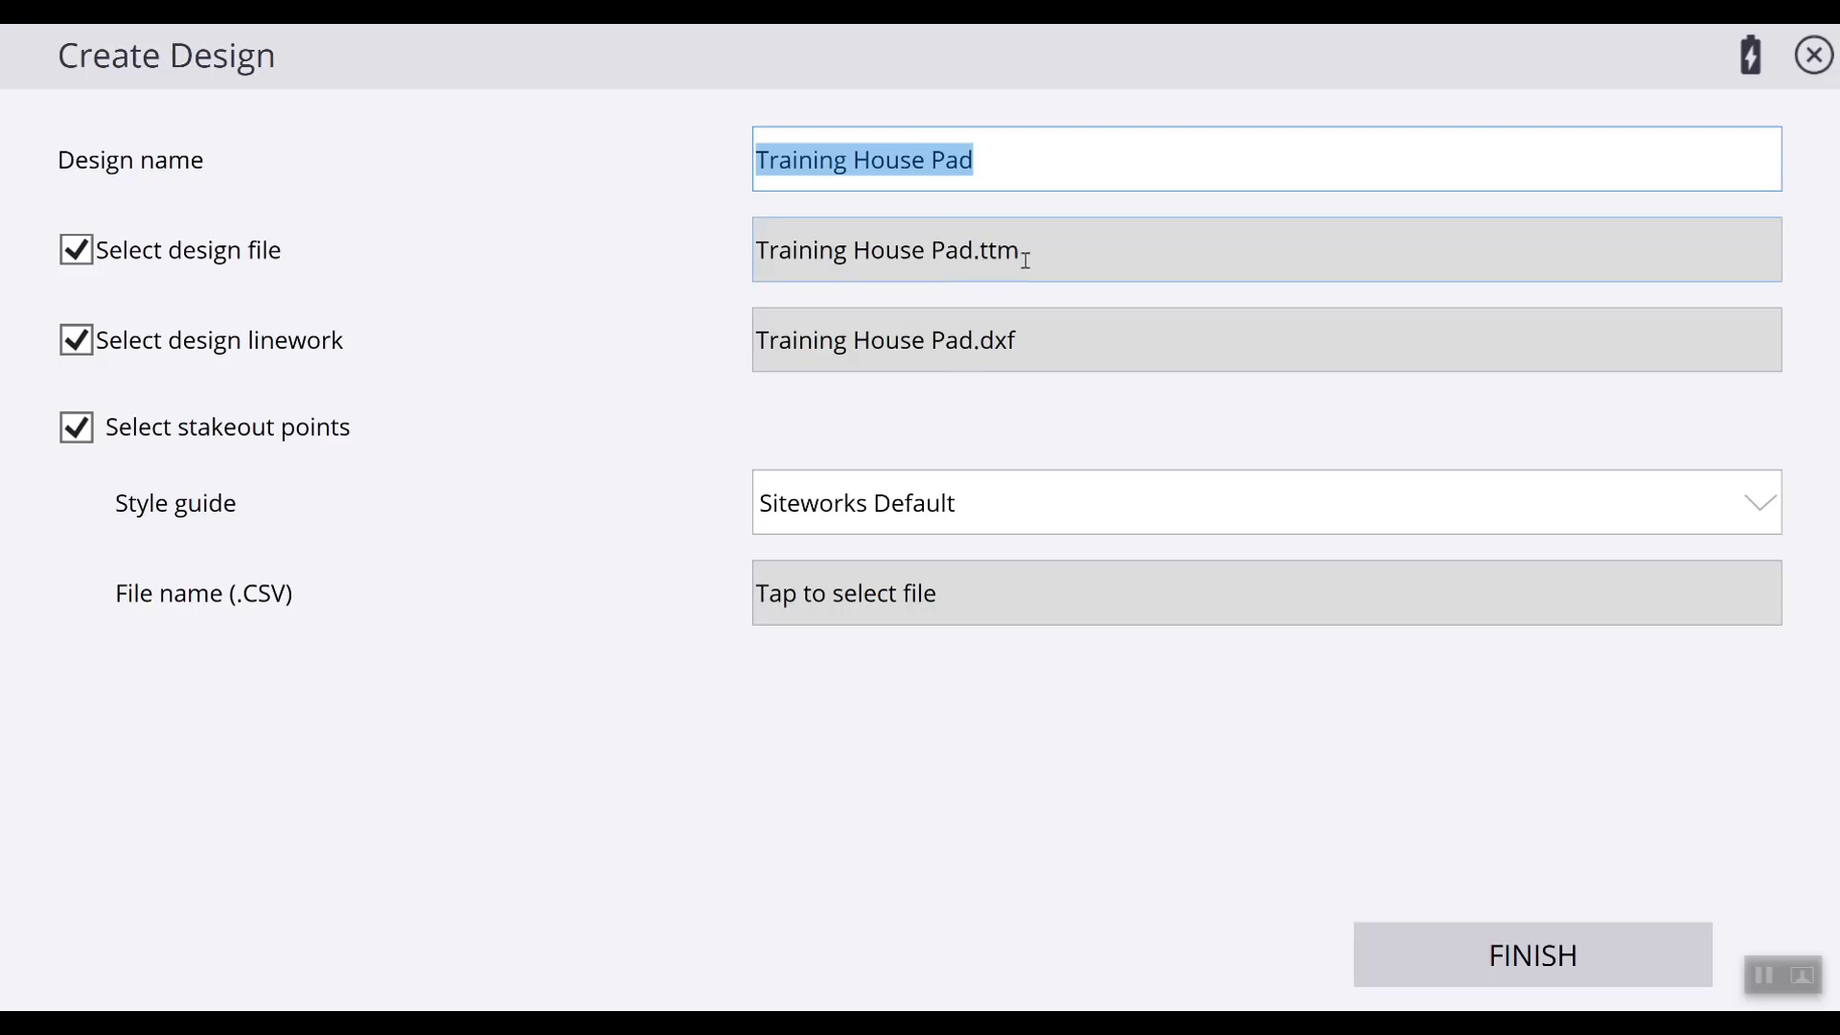
# Finish the Training House Pad design and accept opening Training House Pad.spj with its design.
pyautogui.click(1546, 966)
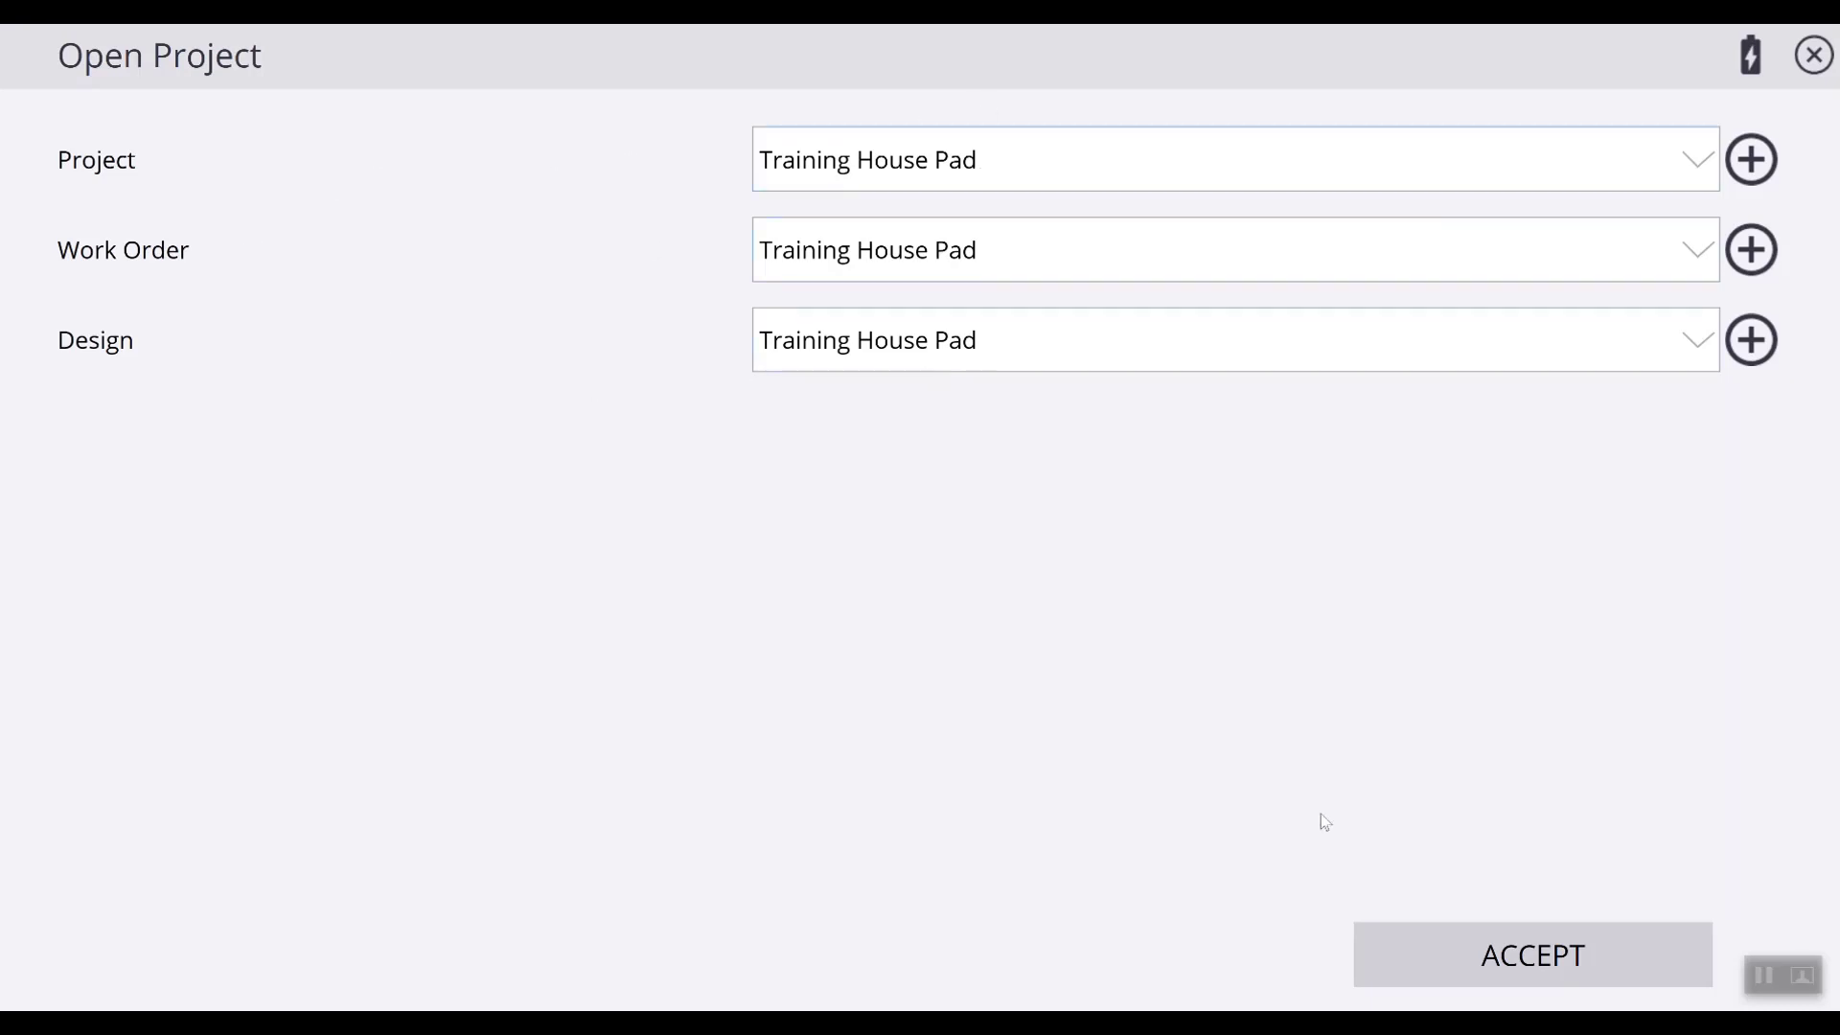
pyautogui.click(1531, 966)
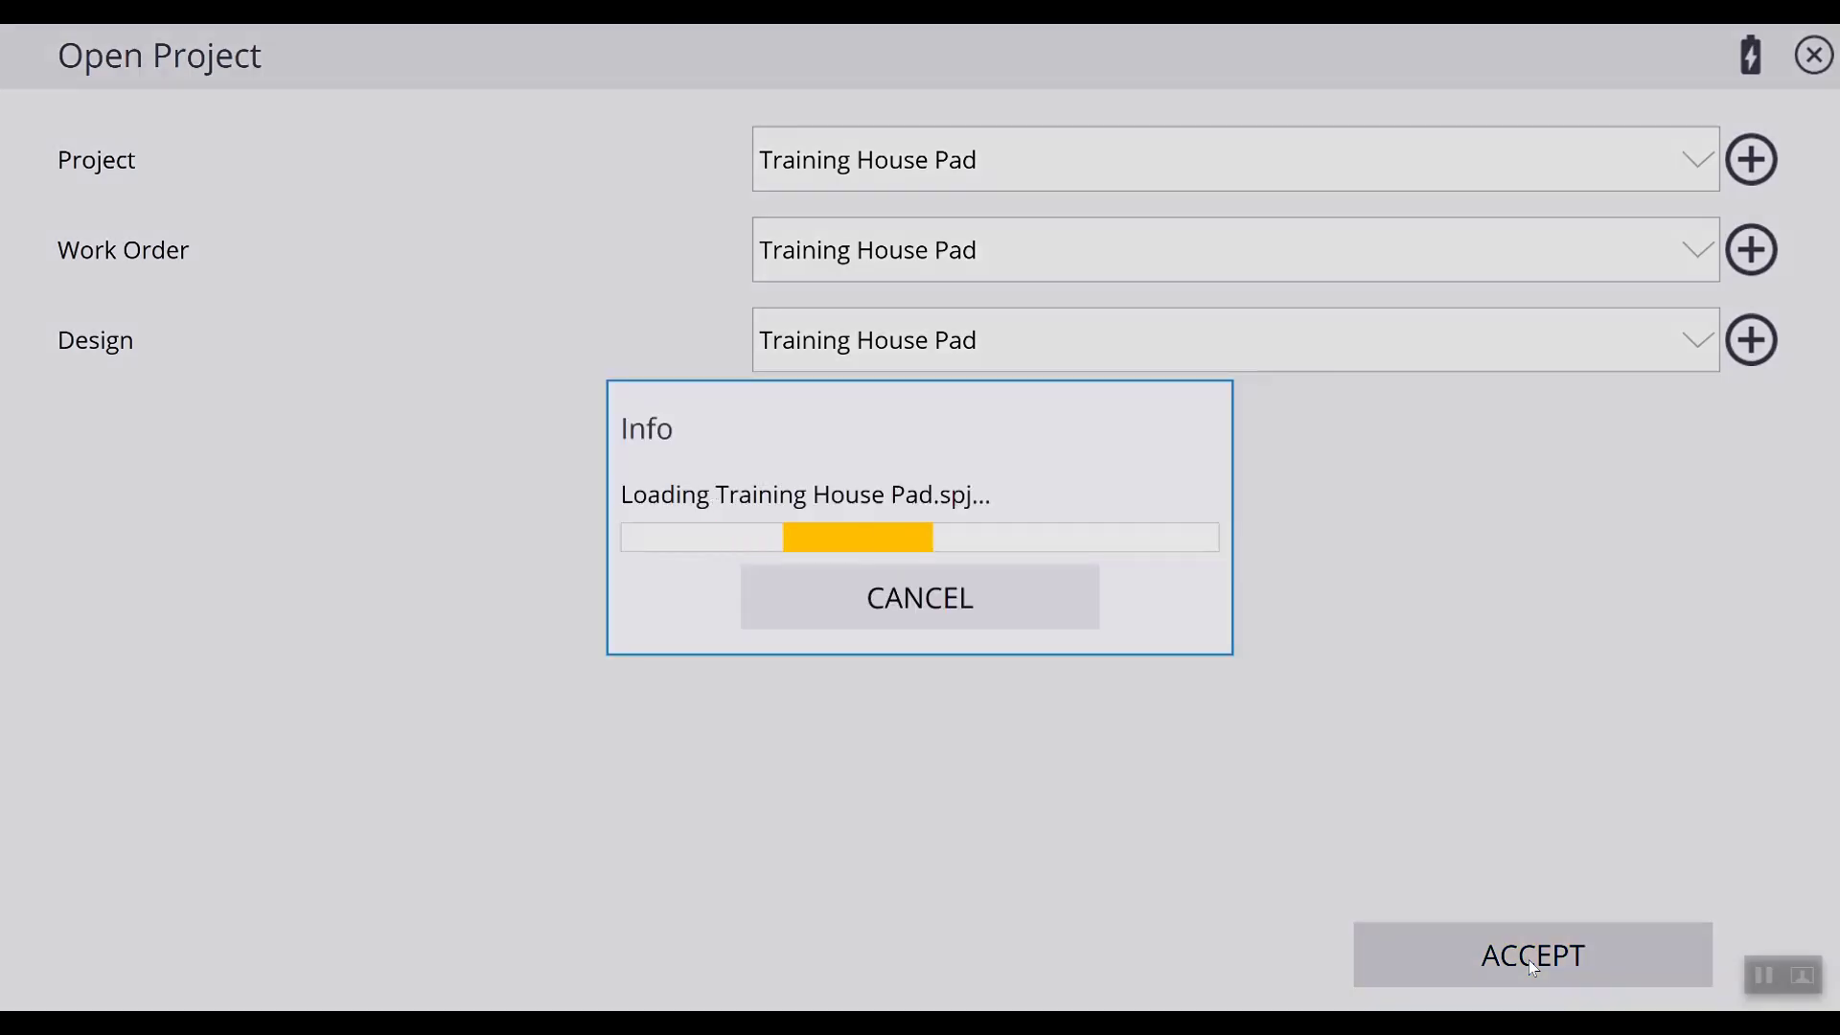